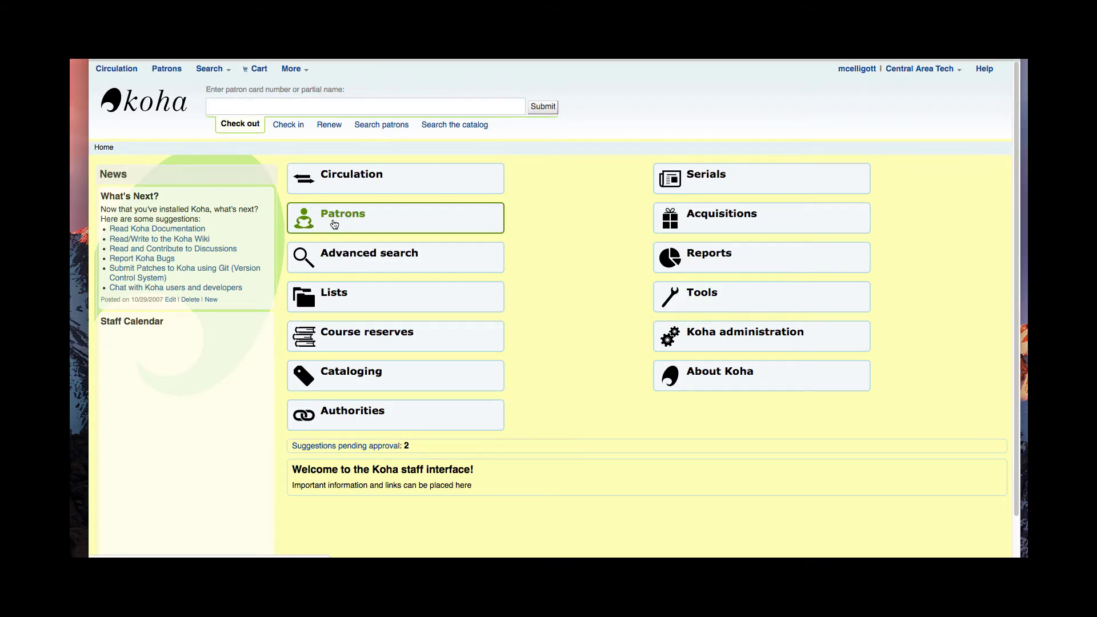
# Step: Go to the Patrons page, glance at the New patron categories, and focus the patron search box
pyautogui.click(334, 225)
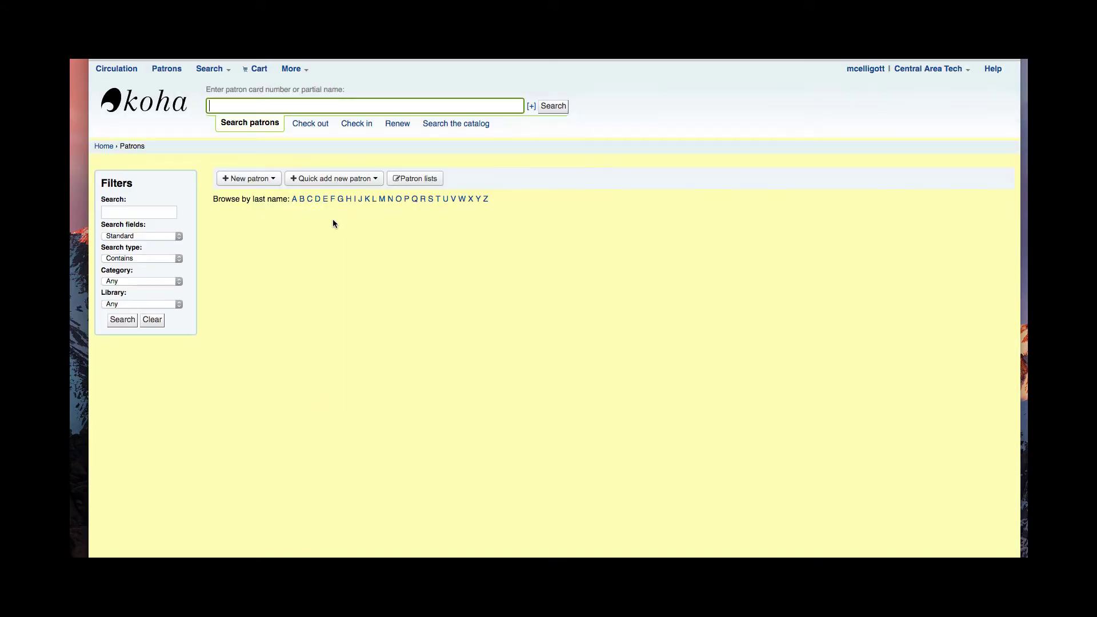
pyautogui.click(268, 180)
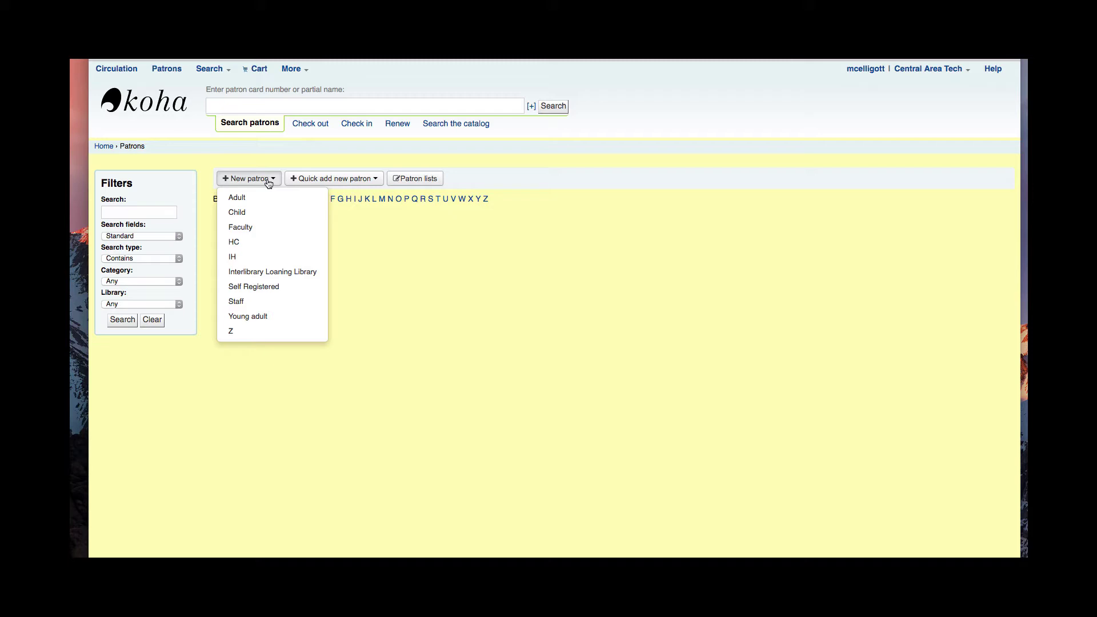
pyautogui.click(268, 105)
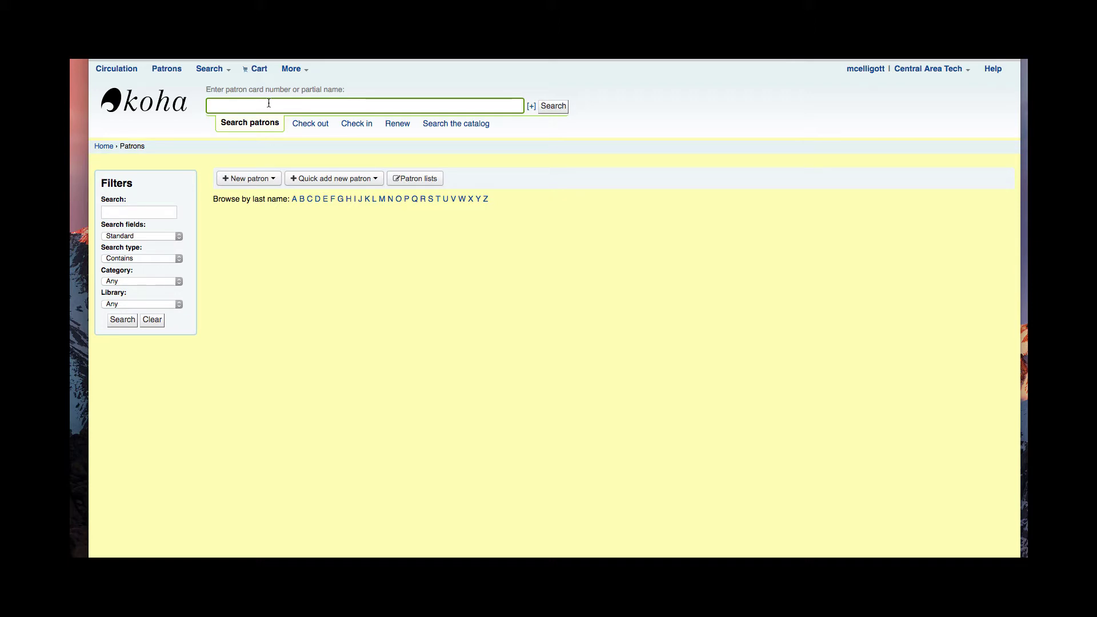
# Step: Search patrons by the guarantor's surname and open the adult guarantor's details page
pyautogui.write('smith')
pyautogui.click(250, 117)
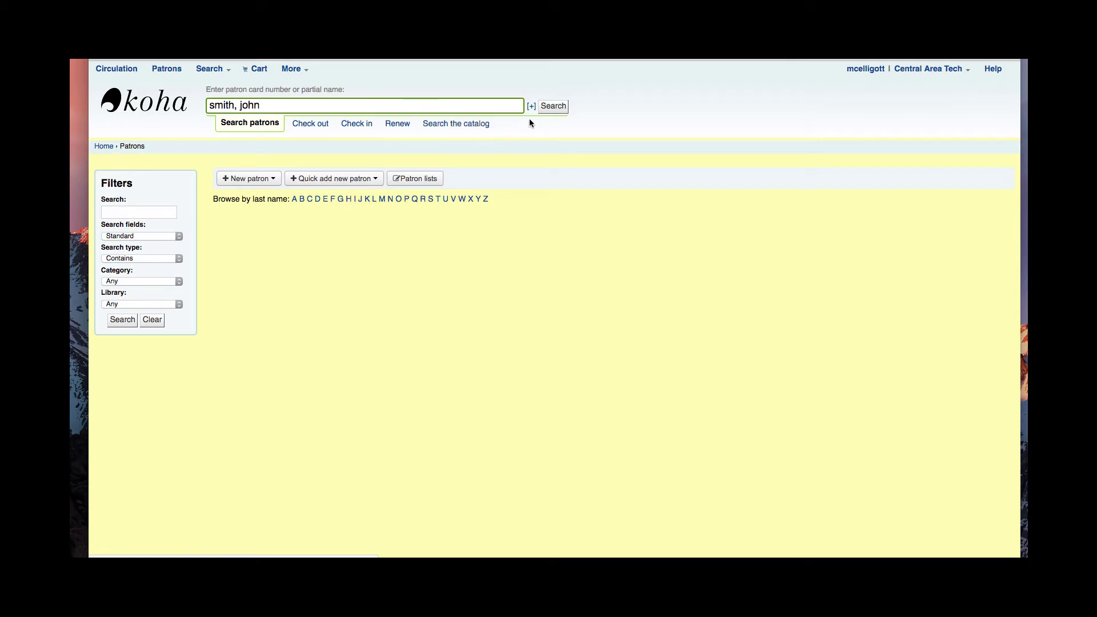
pyautogui.click(561, 106)
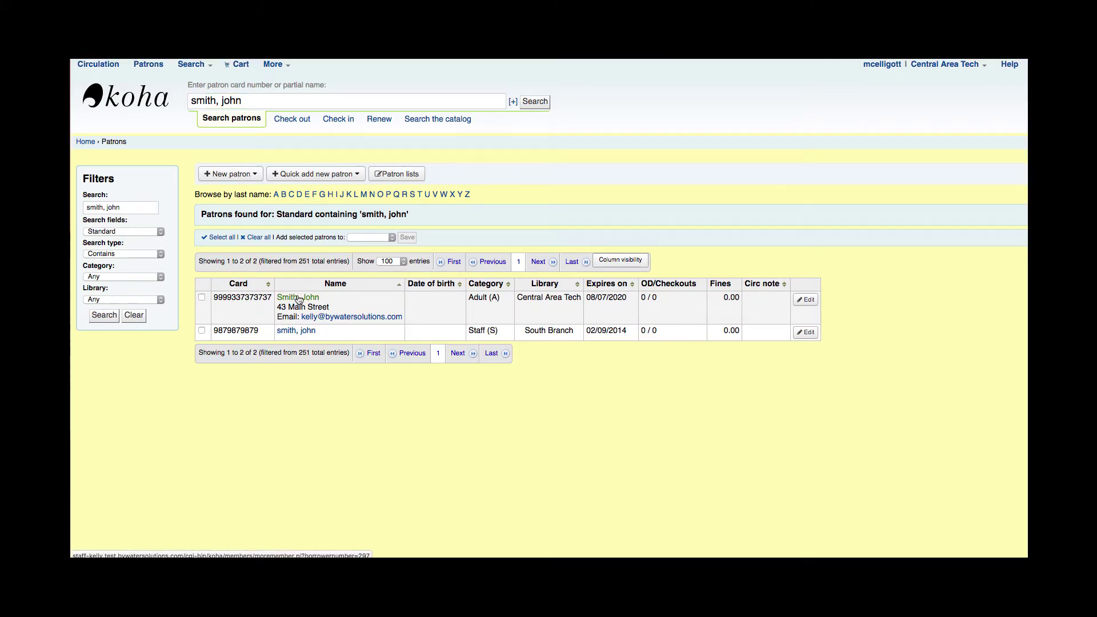
pyautogui.click(298, 298)
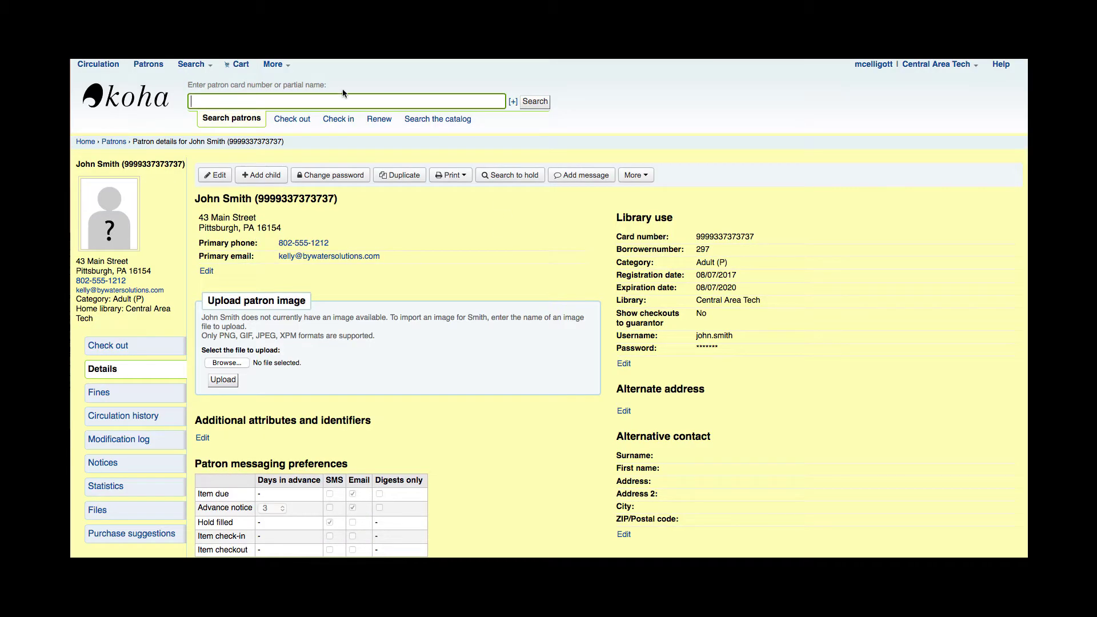
# Step: Start an Add child patron form for this guarantor, keeping the relationship as father
pyautogui.click(256, 177)
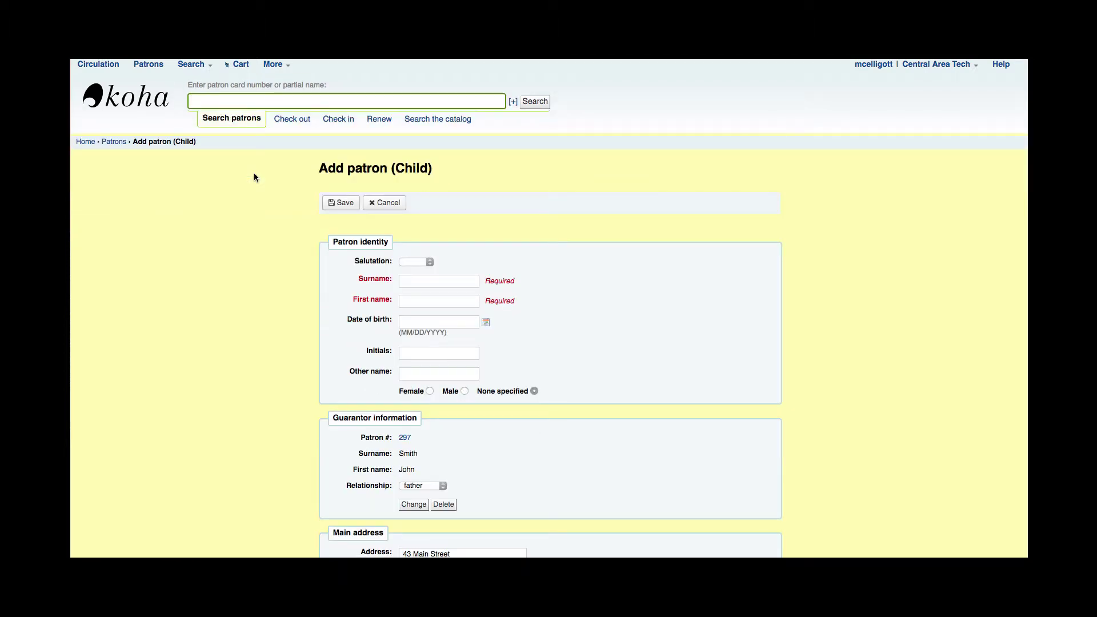
pyautogui.scroll(-1, 234, 288)
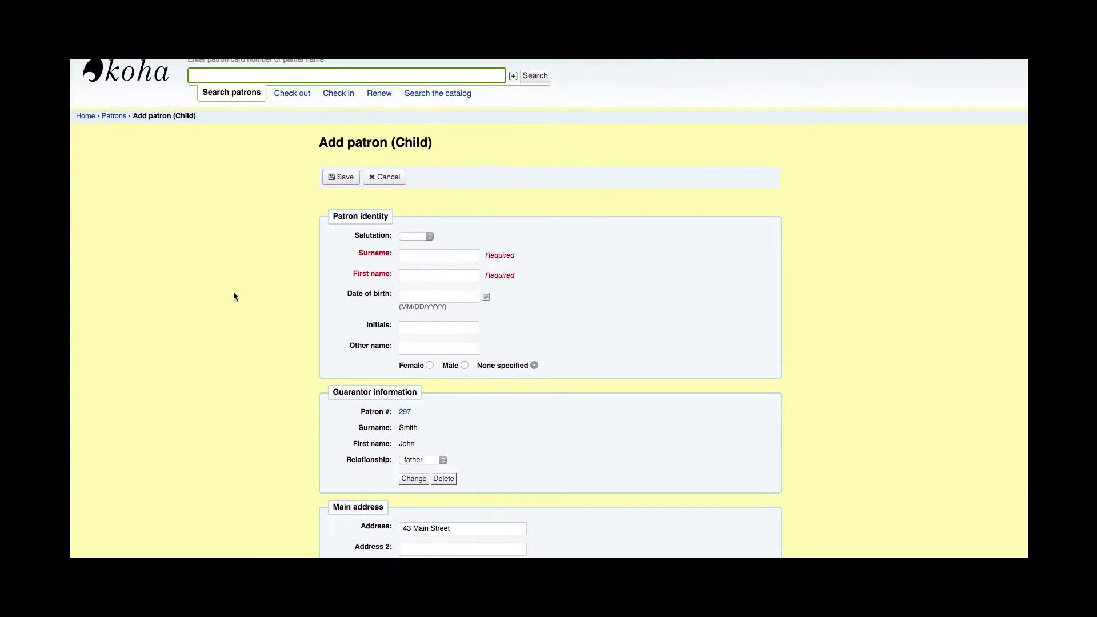
pyautogui.scroll(-1, 233, 296)
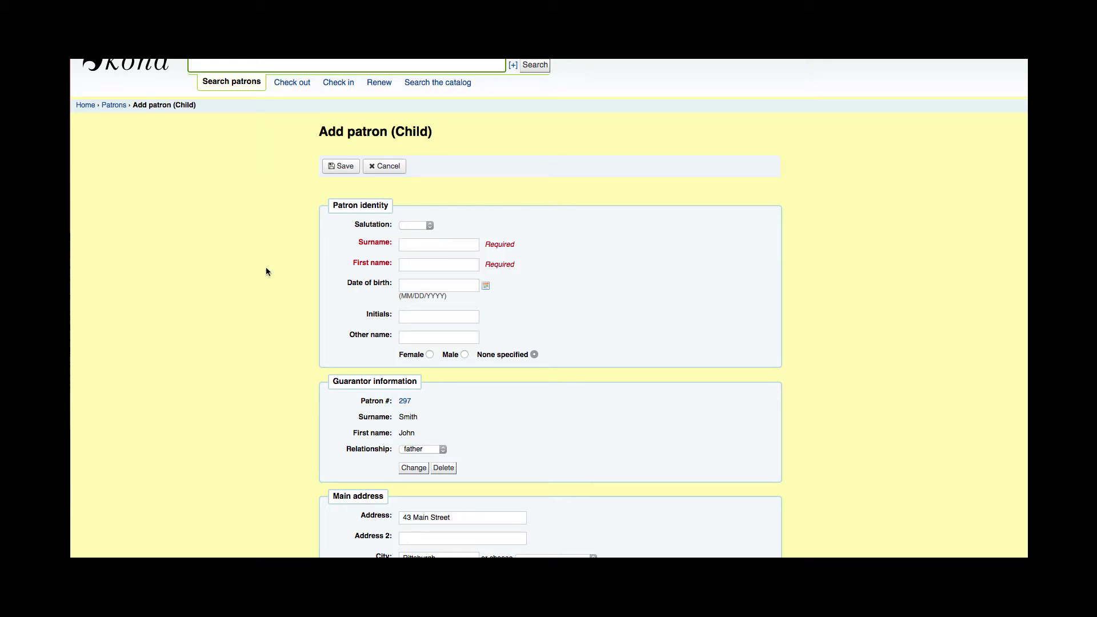
pyautogui.scroll(-1, 280, 283)
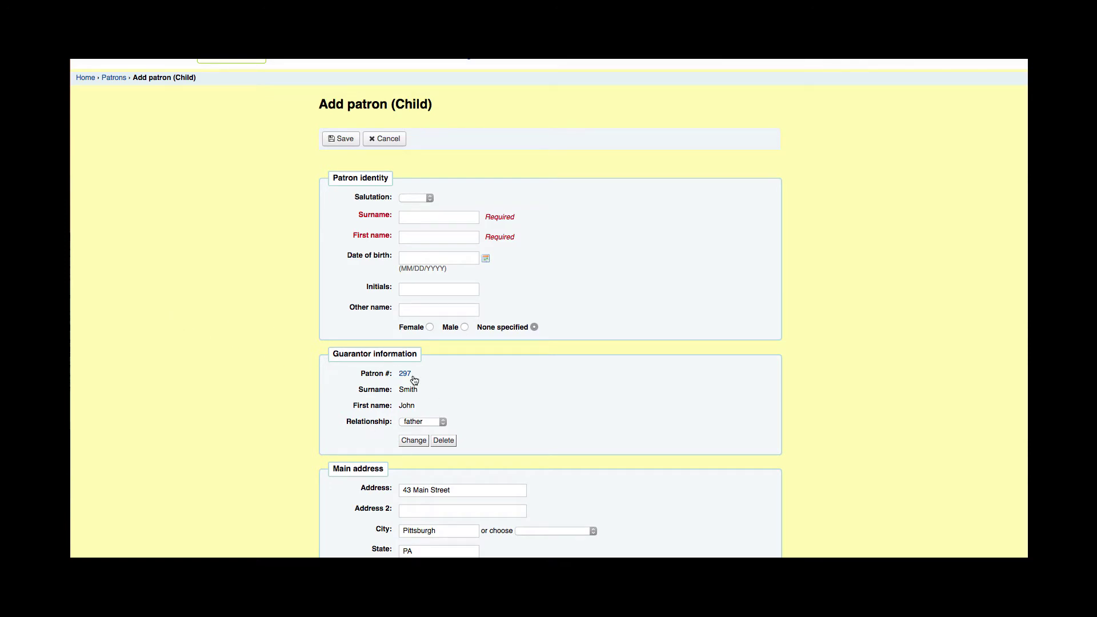
pyautogui.click(407, 421)
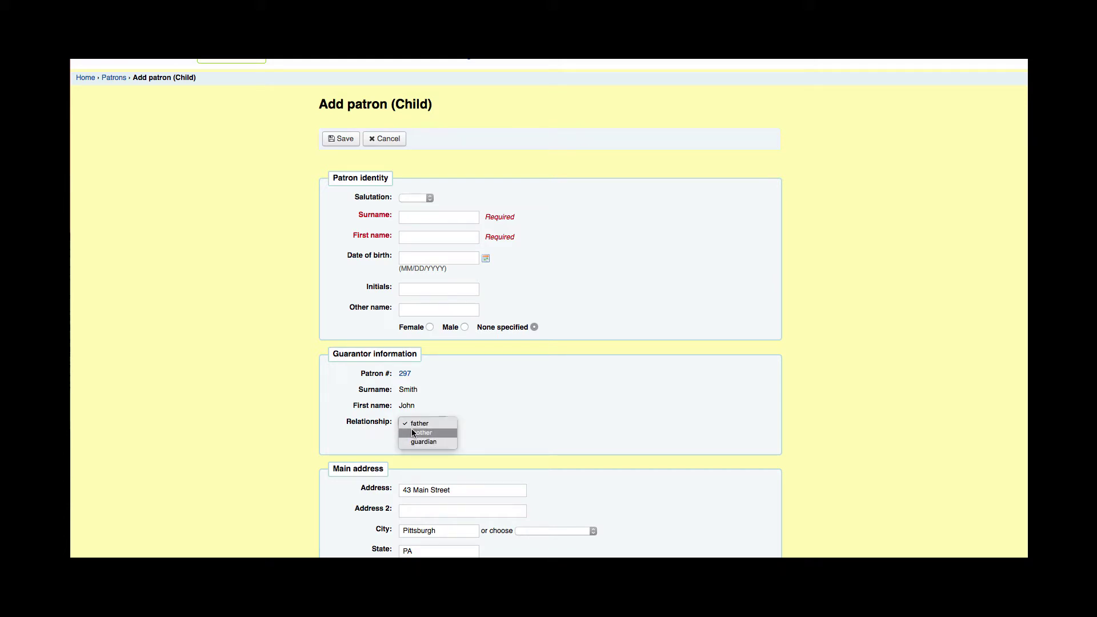
pyautogui.click(439, 217)
pyautogui.click(440, 216)
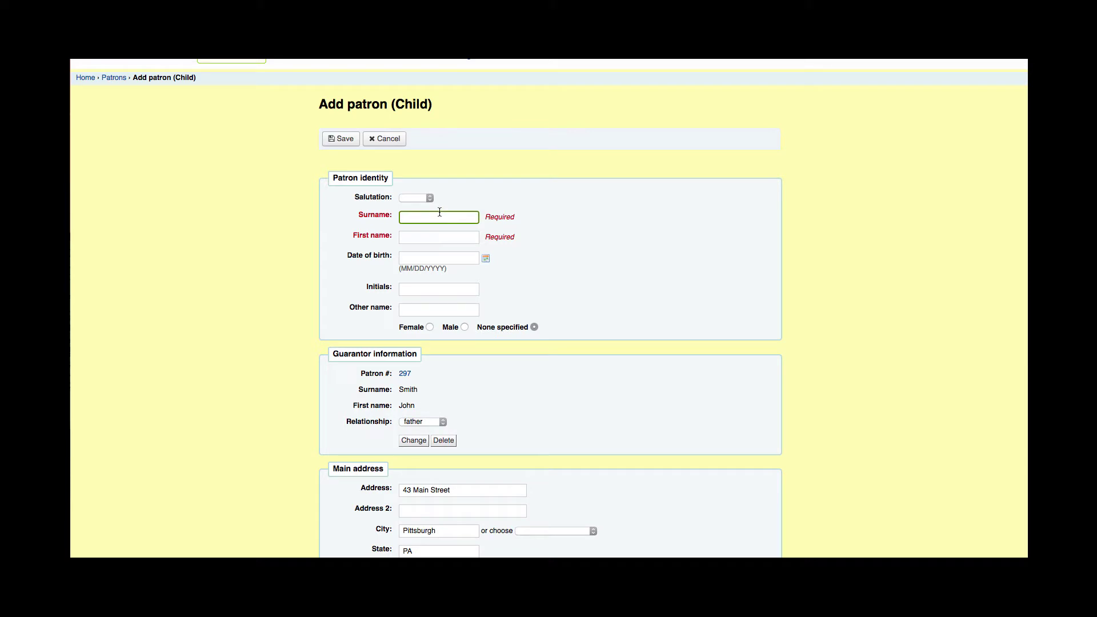
# Step: Enter the child's surname and first name
pyautogui.press('Tab')
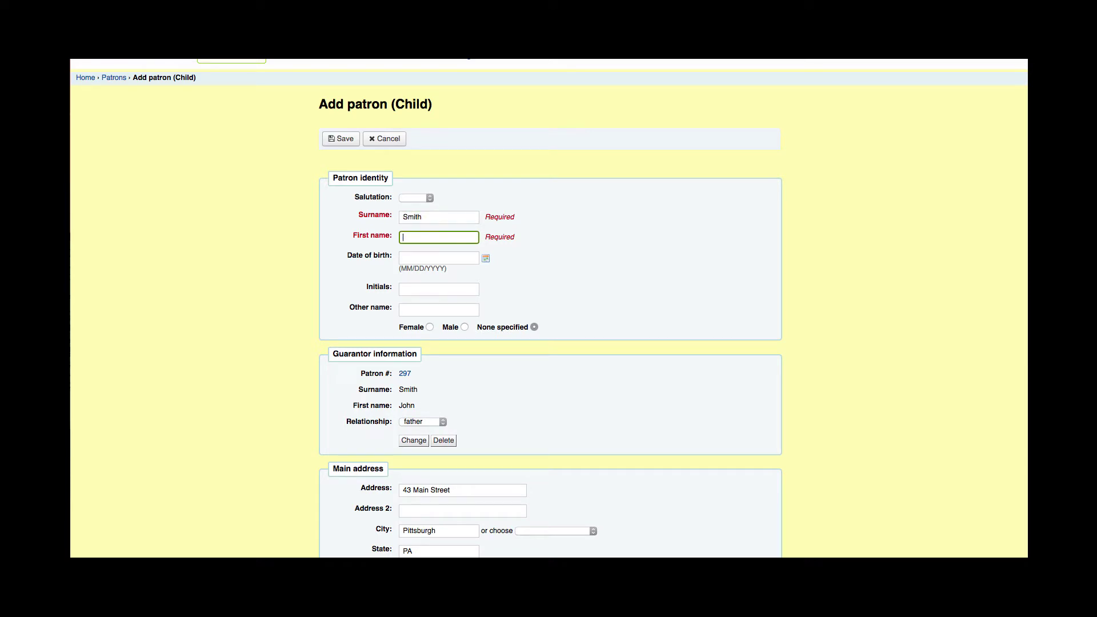
# Step: Set the date of birth to 08/06/2008 using the calendar's year selector
pyautogui.click(414, 260)
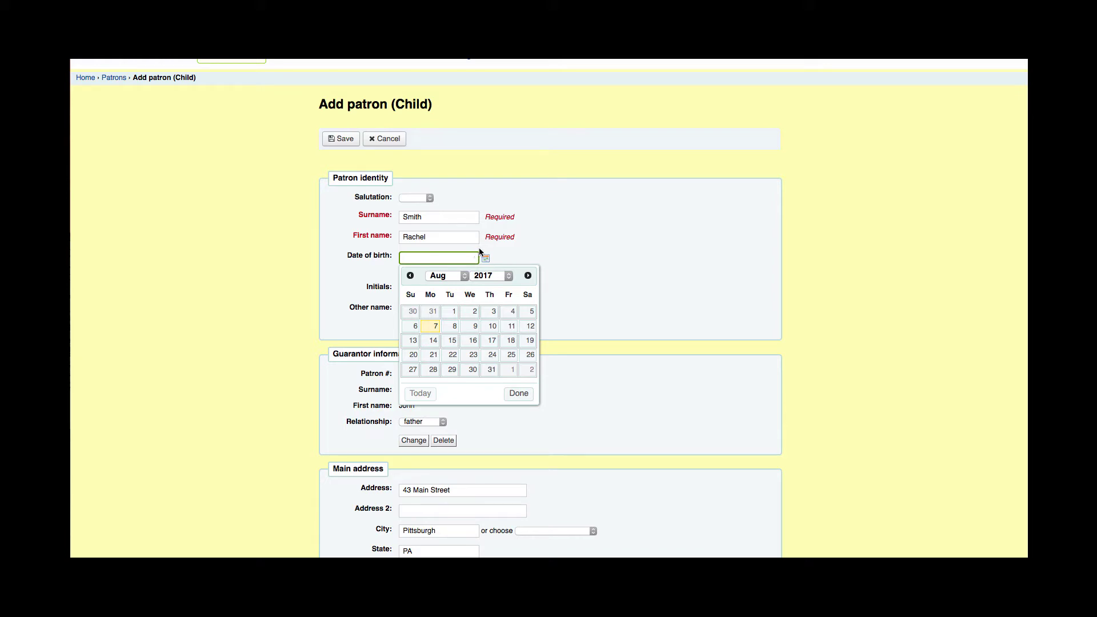
pyautogui.click(464, 276)
pyautogui.click(464, 276)
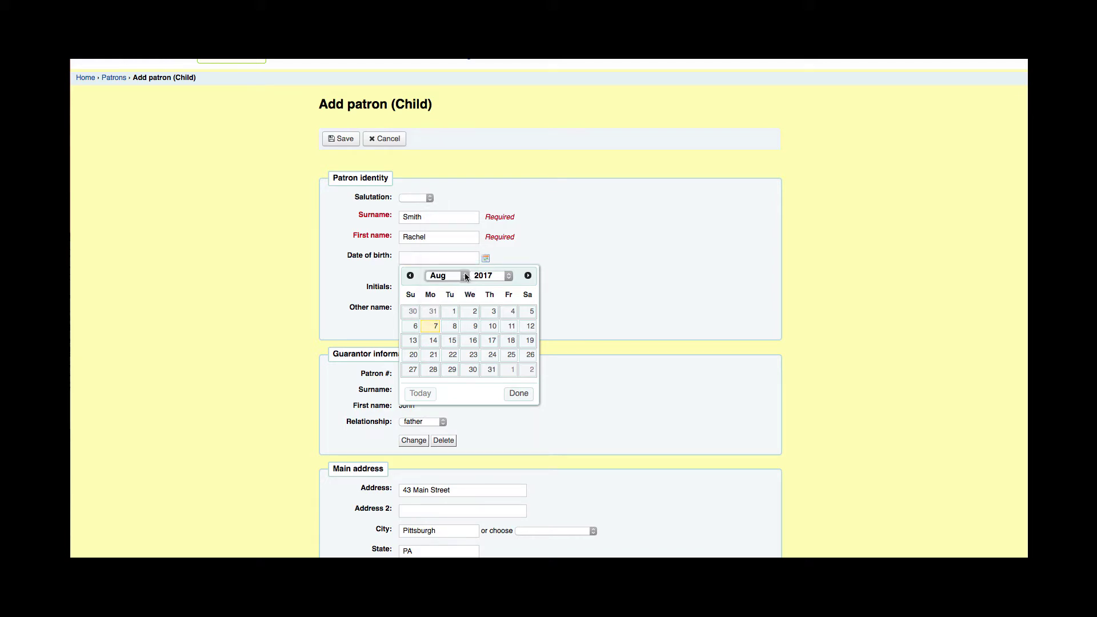
pyautogui.click(430, 326)
pyautogui.click(461, 256)
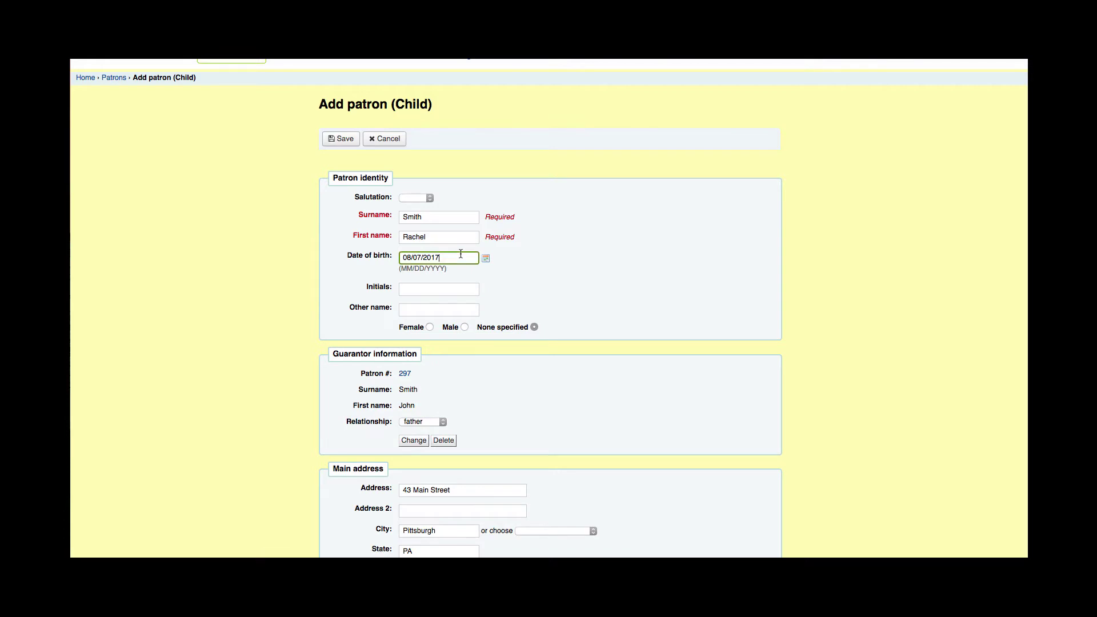
pyautogui.click(506, 277)
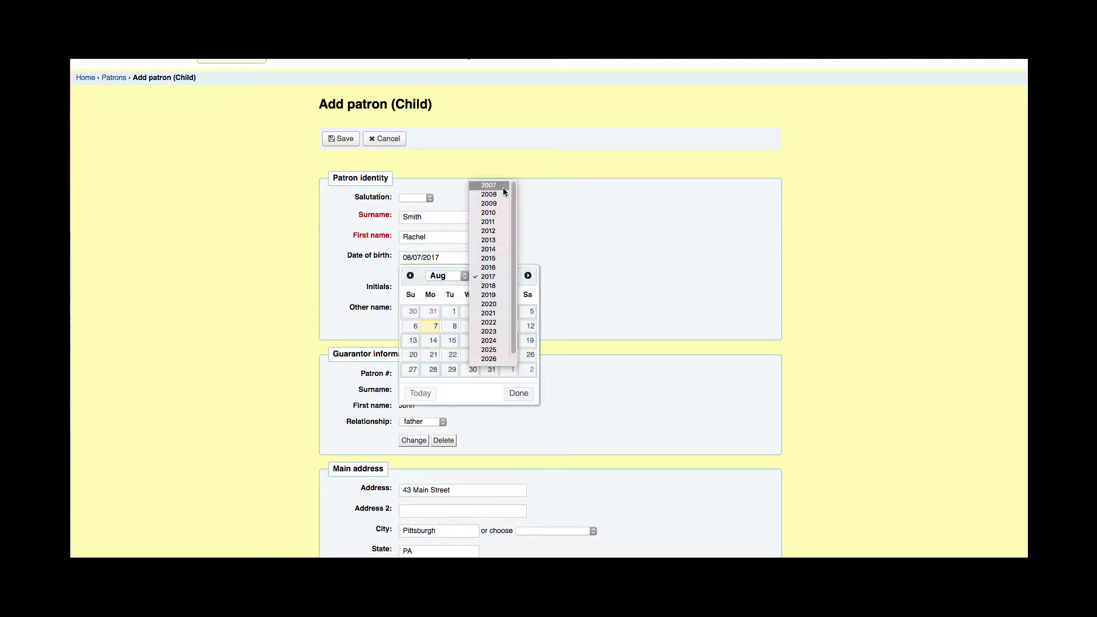
pyautogui.scroll(-2, 508, 192)
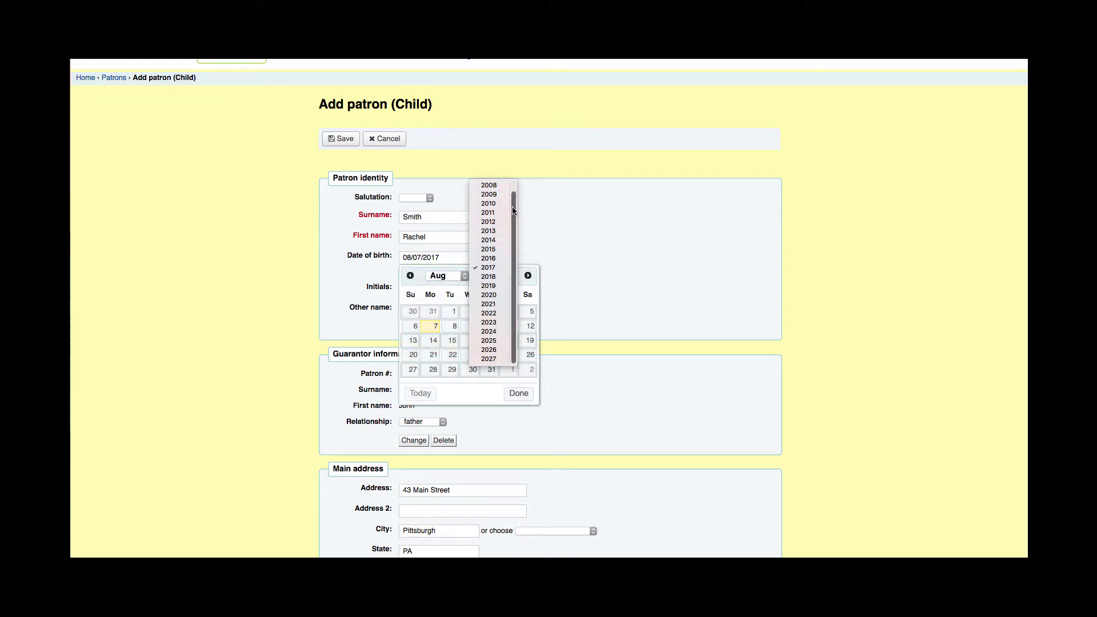
pyautogui.click(495, 189)
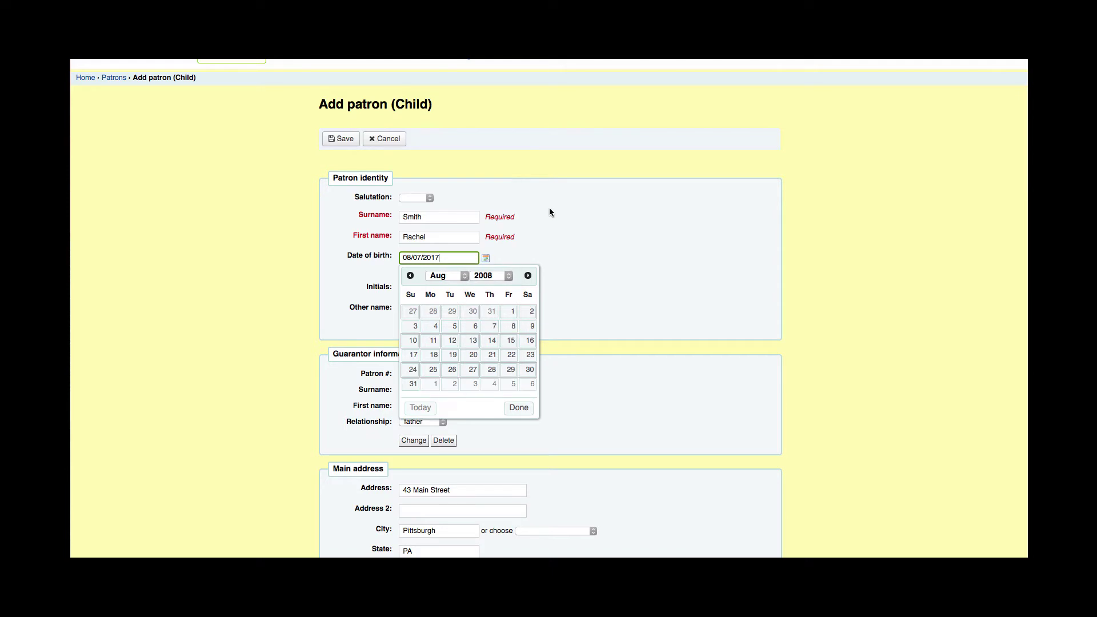
pyautogui.click(472, 327)
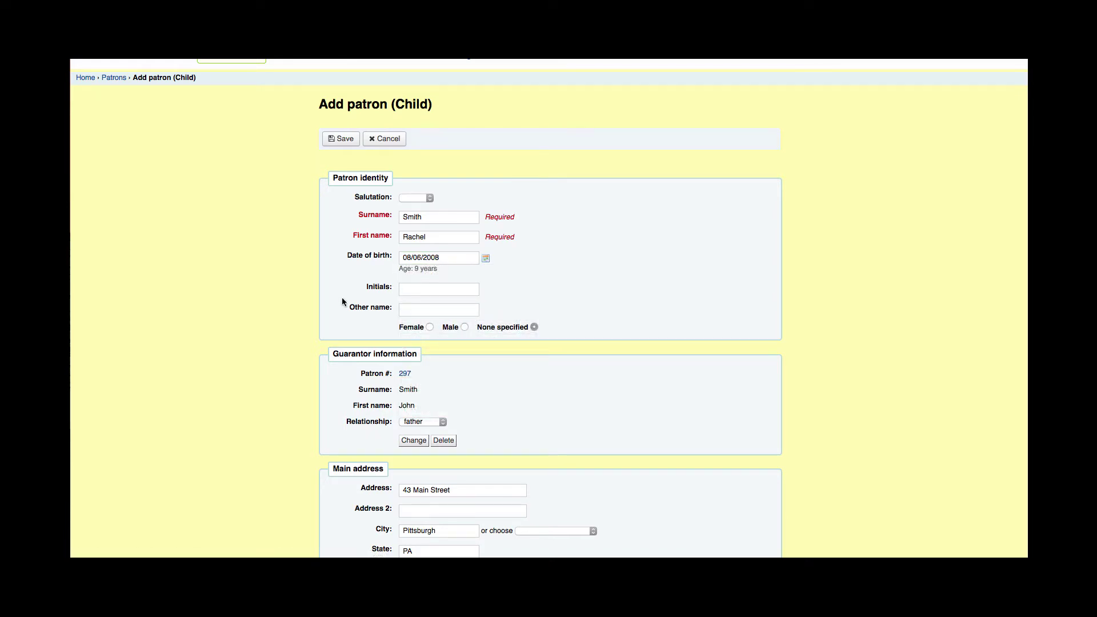
pyautogui.scroll(-2, 302, 309)
pyautogui.scroll(-5, 302, 301)
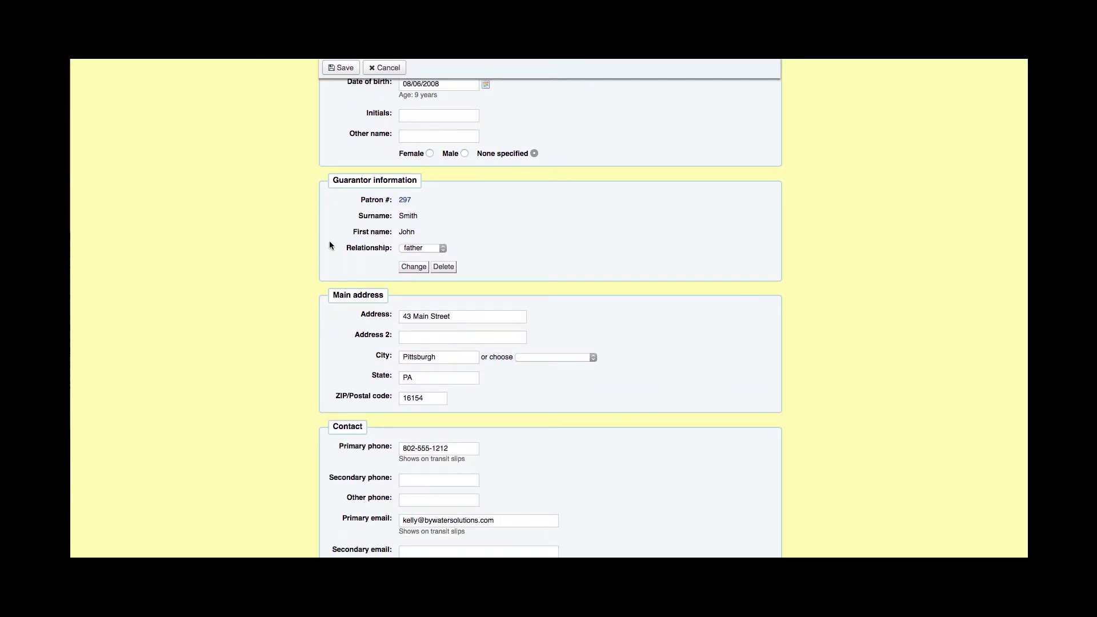
pyautogui.scroll(-3, 404, 391)
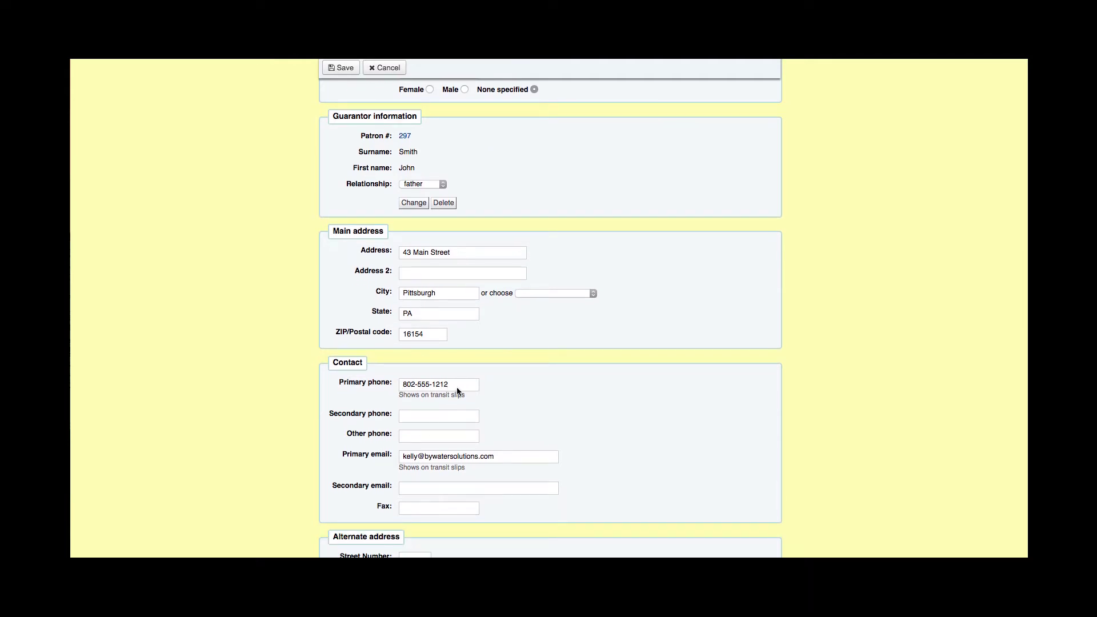
pyautogui.scroll(-5, 347, 383)
pyautogui.scroll(-6, 347, 377)
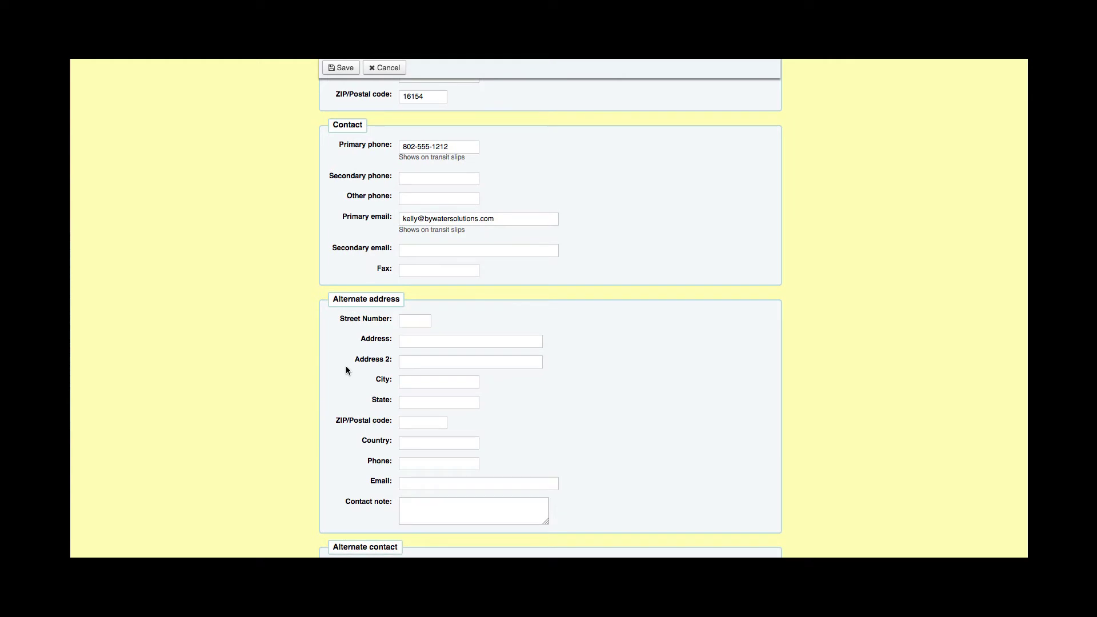
pyautogui.scroll(-3, 349, 360)
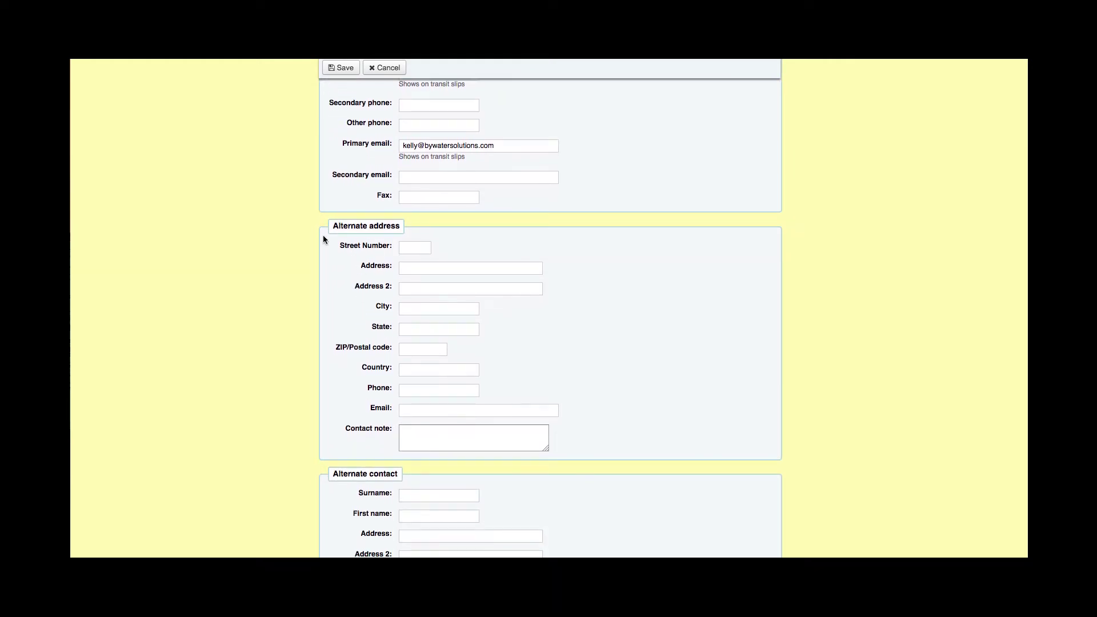
pyautogui.scroll(-11, 344, 297)
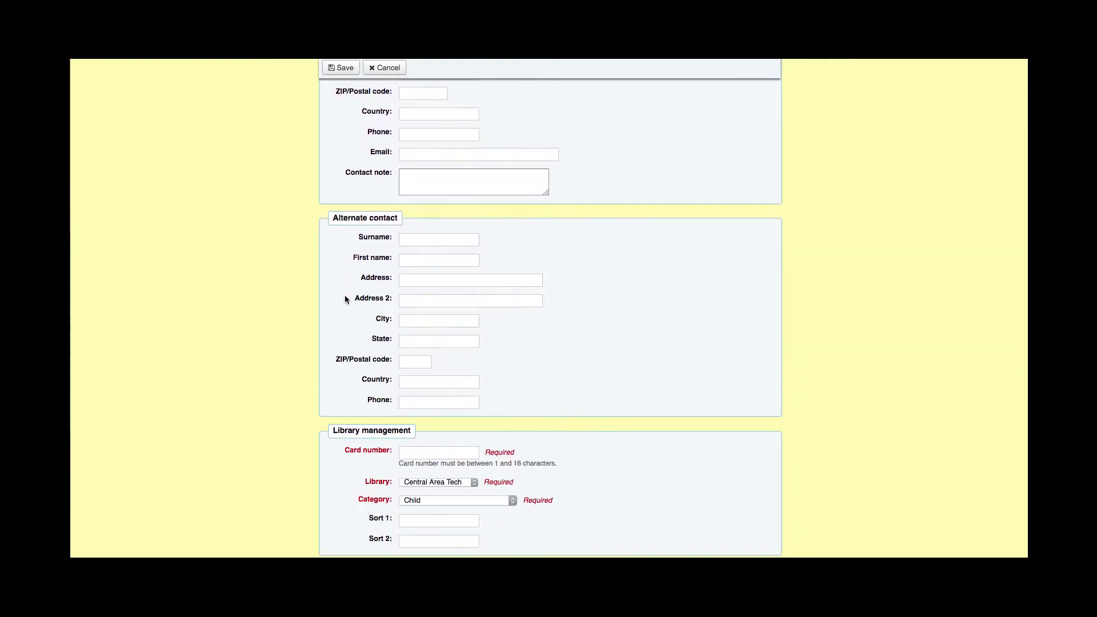
pyautogui.scroll(-4, 346, 299)
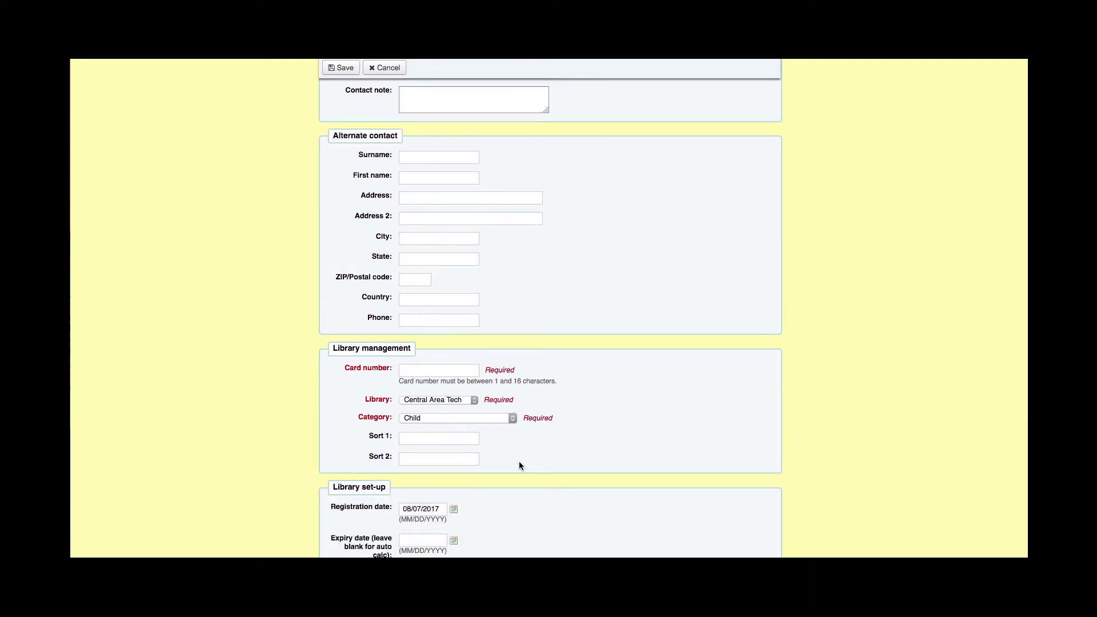
pyautogui.click(427, 369)
pyautogui.write('886576456465')
pyautogui.press('Tab')
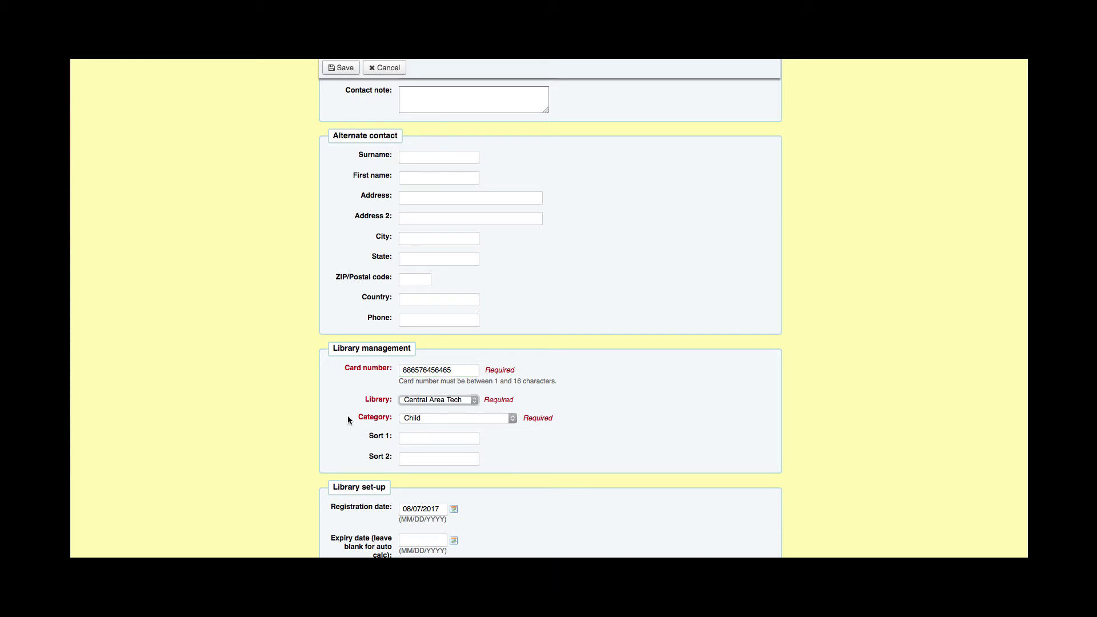
pyautogui.scroll(-4, 336, 405)
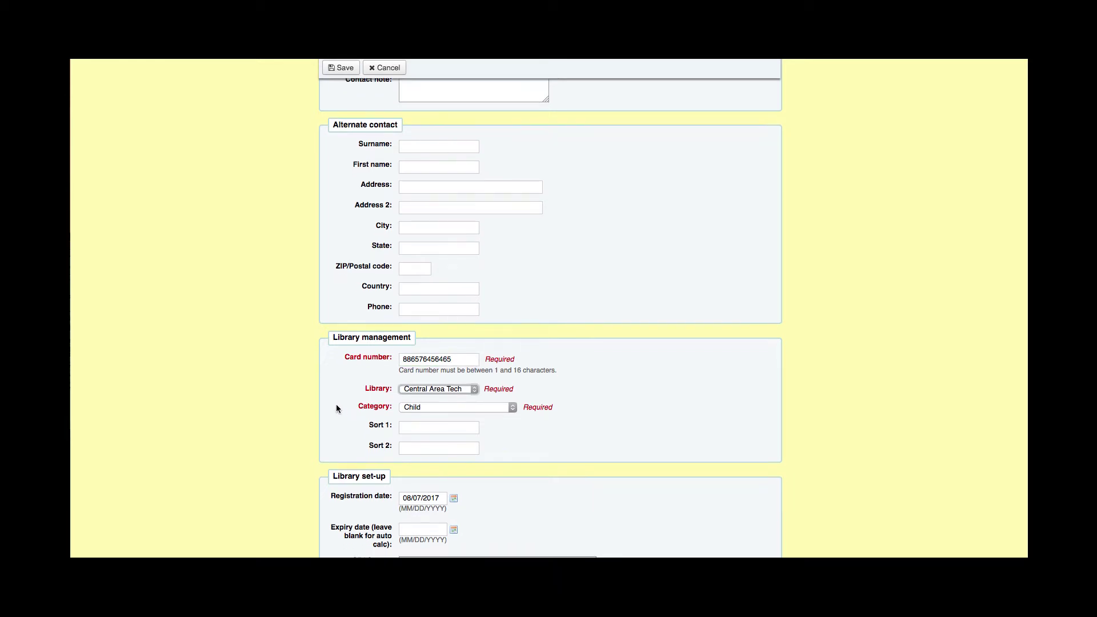
pyautogui.scroll(-1, 350, 402)
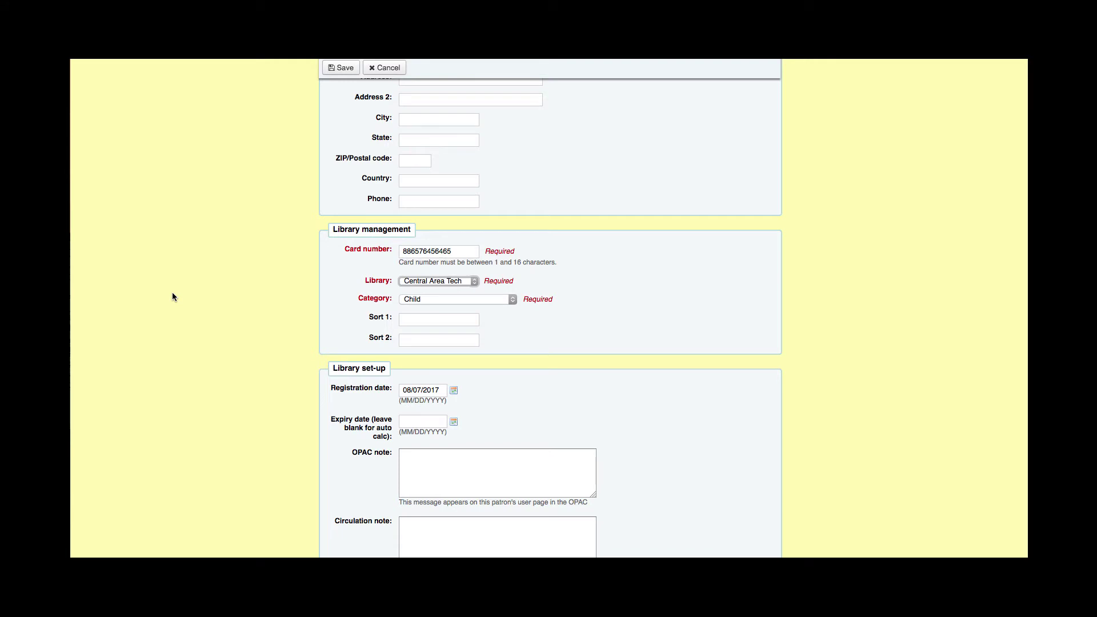
pyautogui.scroll(-5, 184, 303)
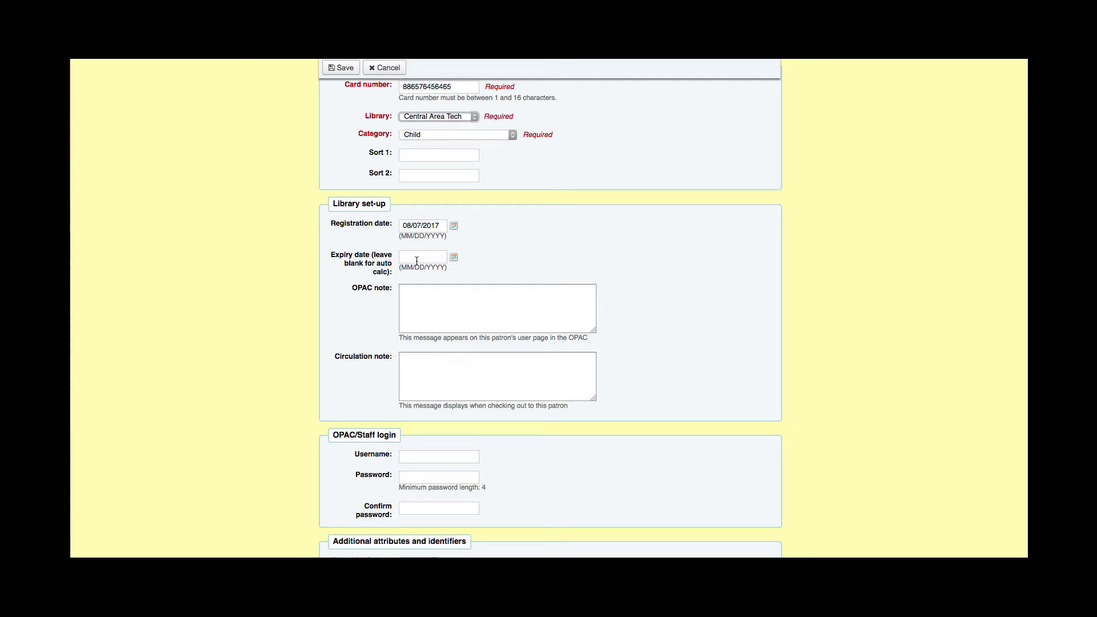
pyautogui.click(443, 298)
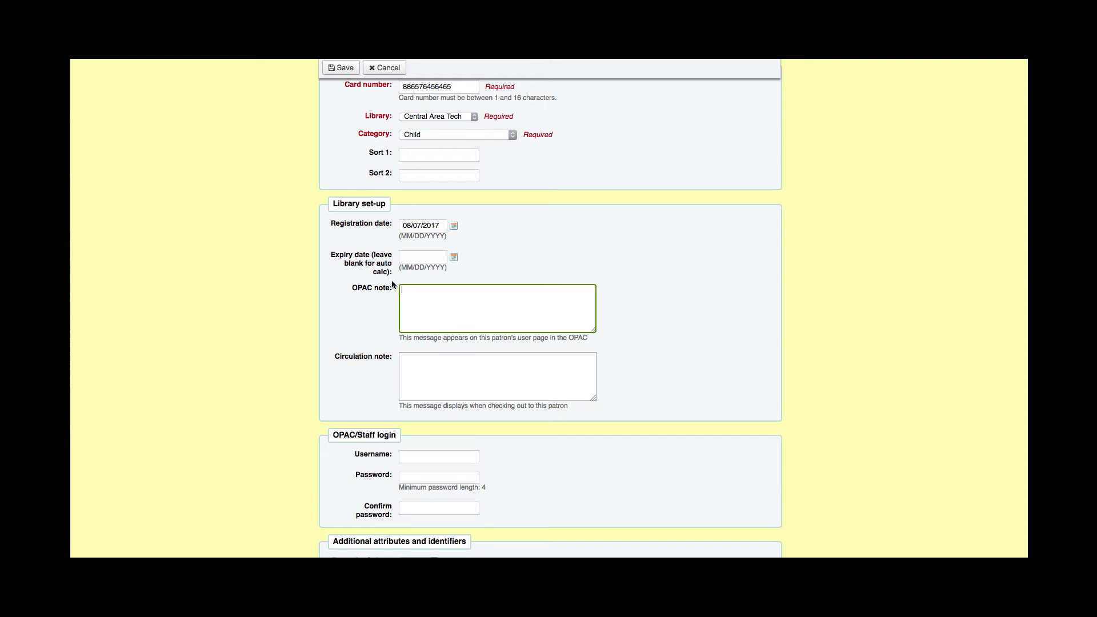
pyautogui.scroll(-2, 392, 284)
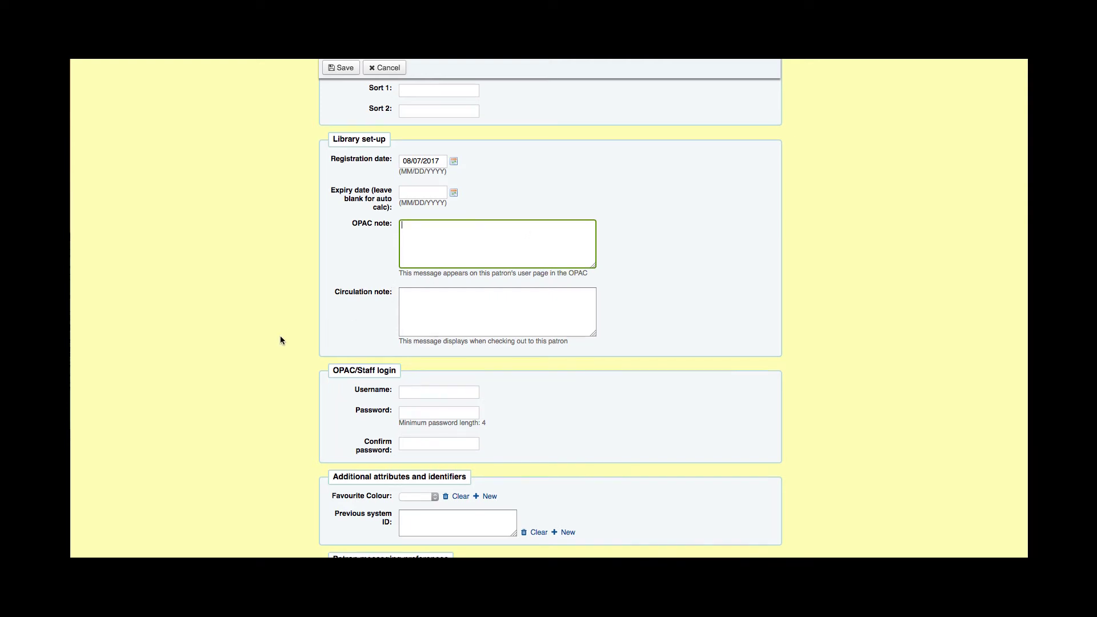
pyautogui.scroll(-4, 280, 335)
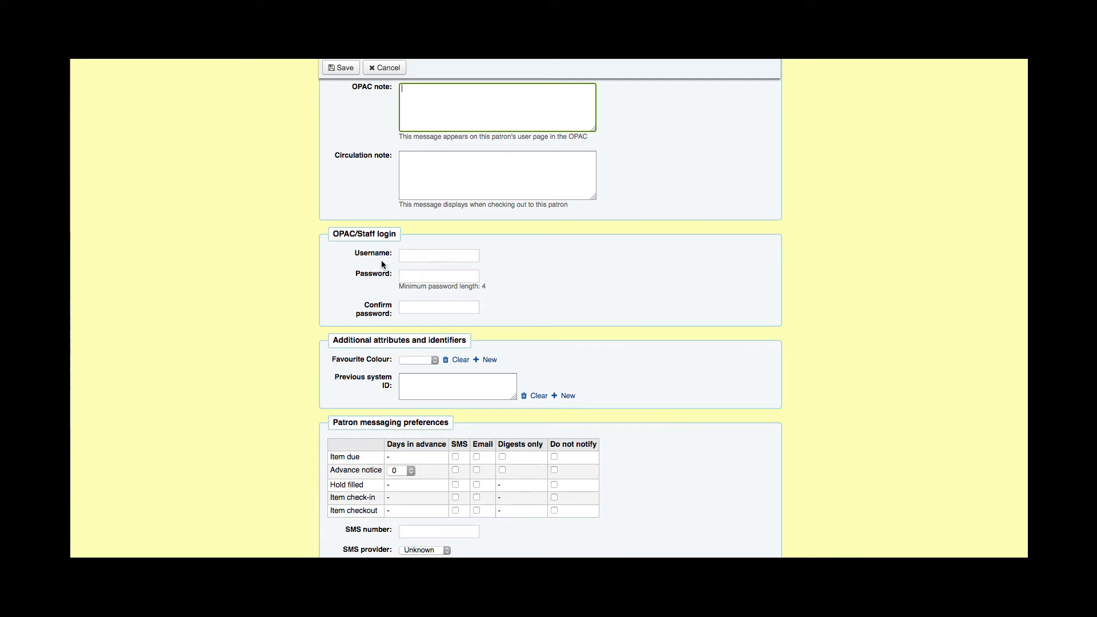
# Step: Enter the child's login username, a four-character password and its confirmation
pyautogui.click(432, 256)
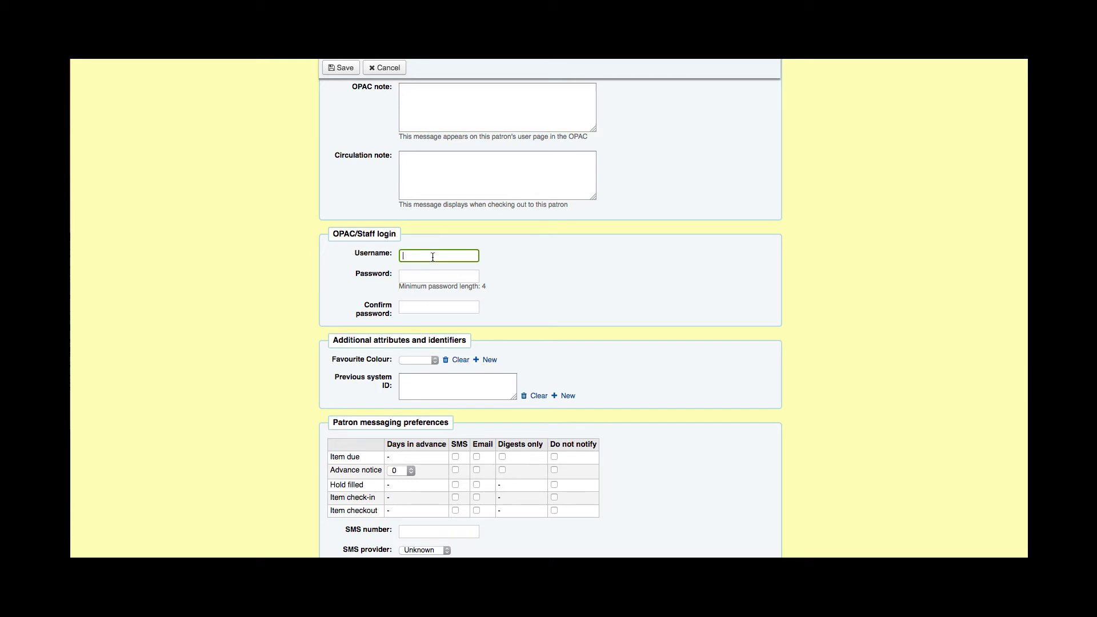
pyautogui.press('Tab')
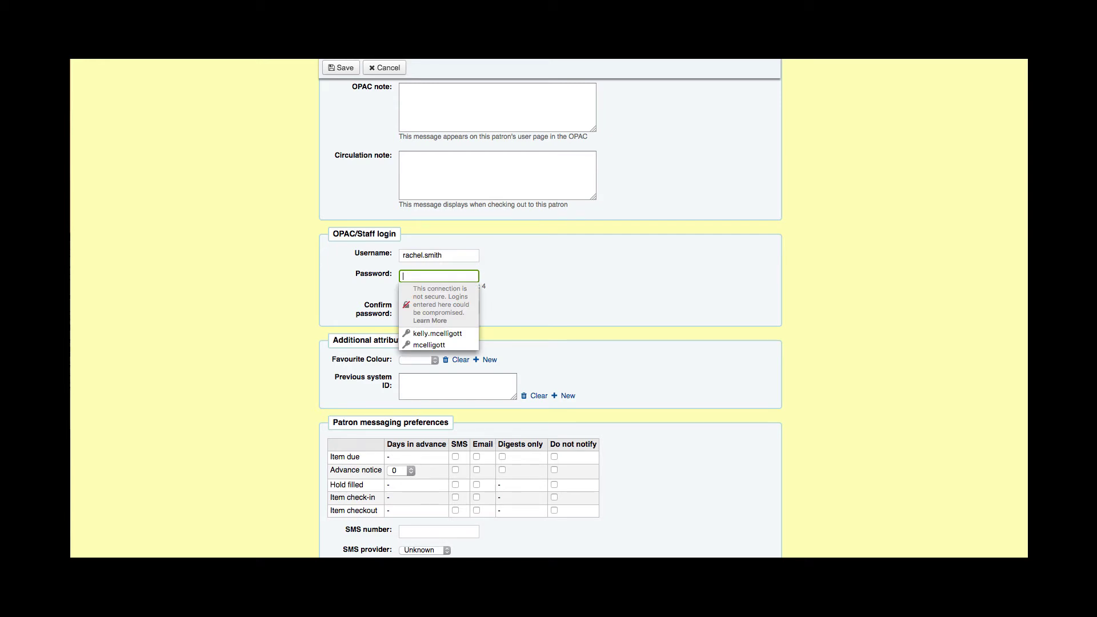
pyautogui.write('p')
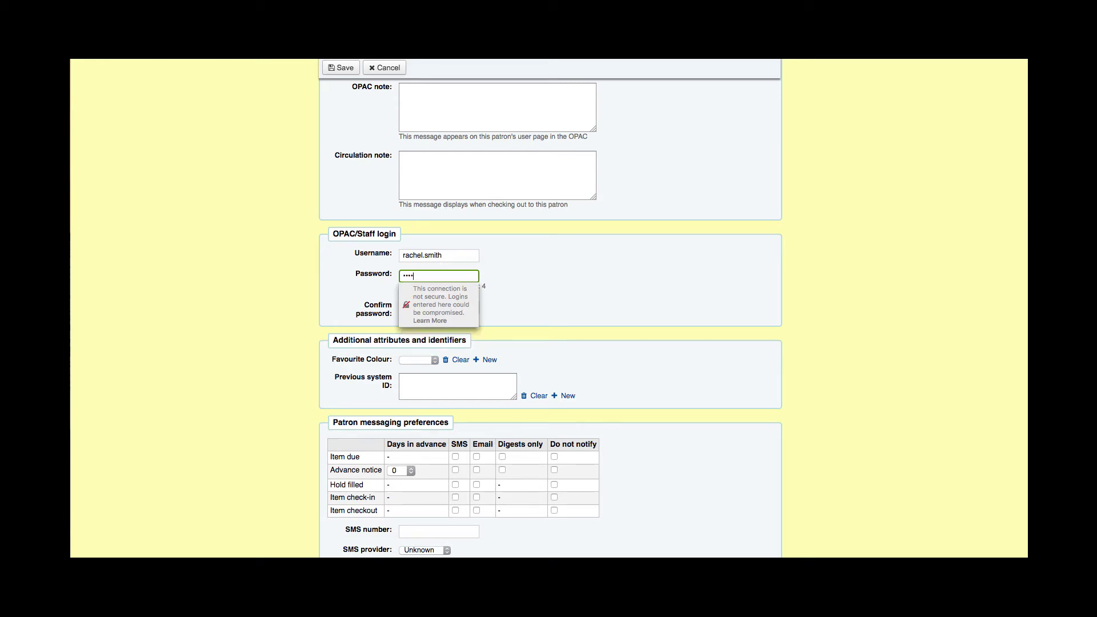
pyautogui.press('Tab')
pyautogui.write('pass')
pyautogui.click(336, 289)
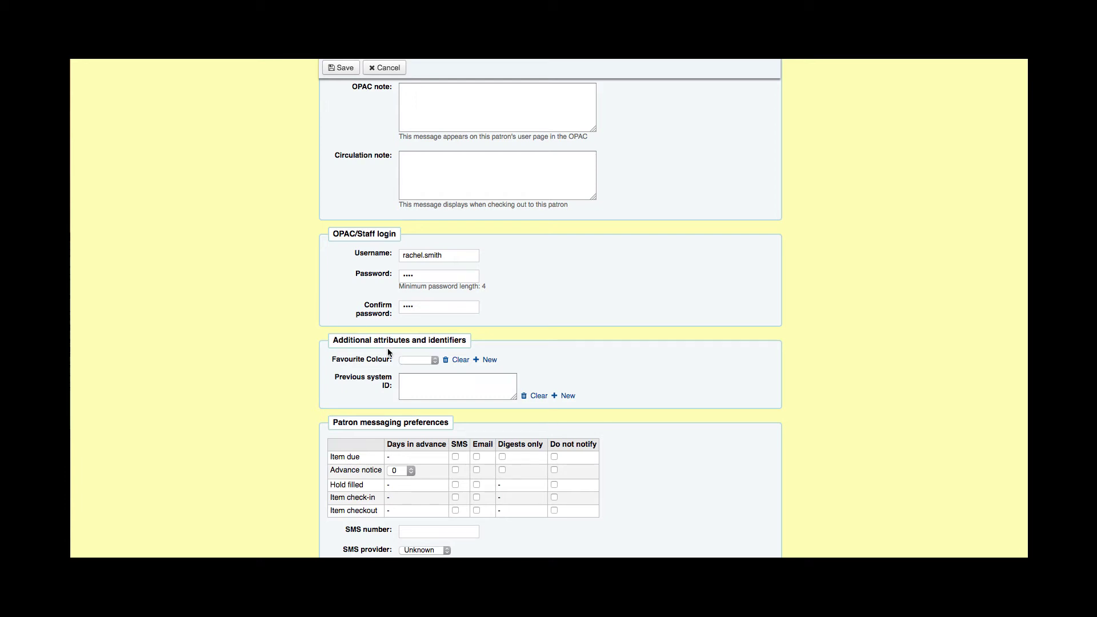
# Step: Leave Favourite Colour unset and enable Email notices for Hold filled
pyautogui.click(421, 360)
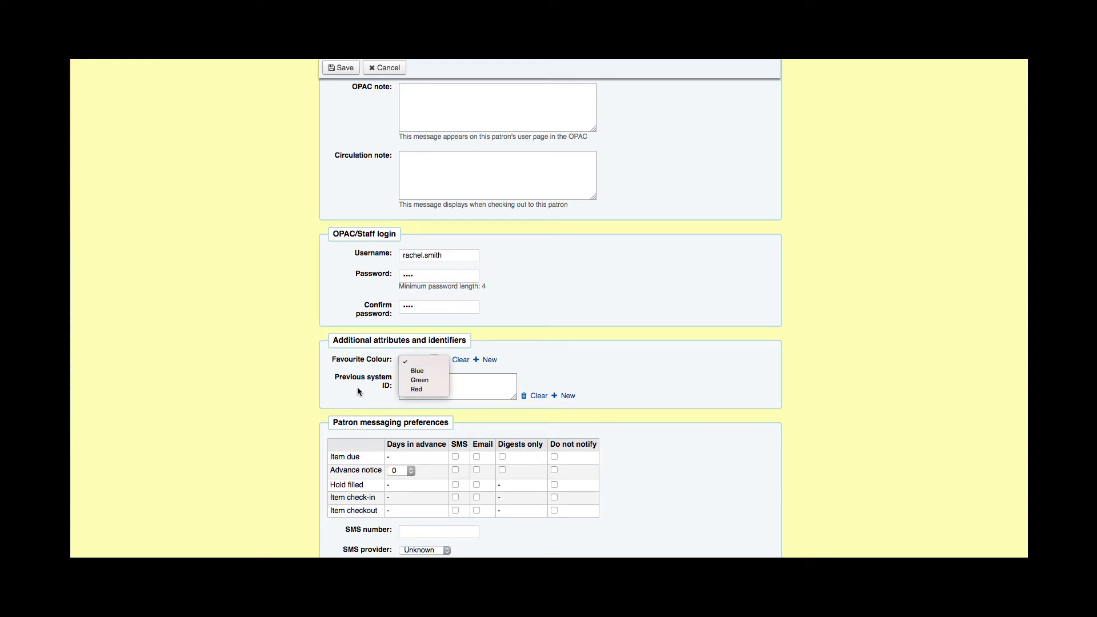
pyautogui.click(342, 388)
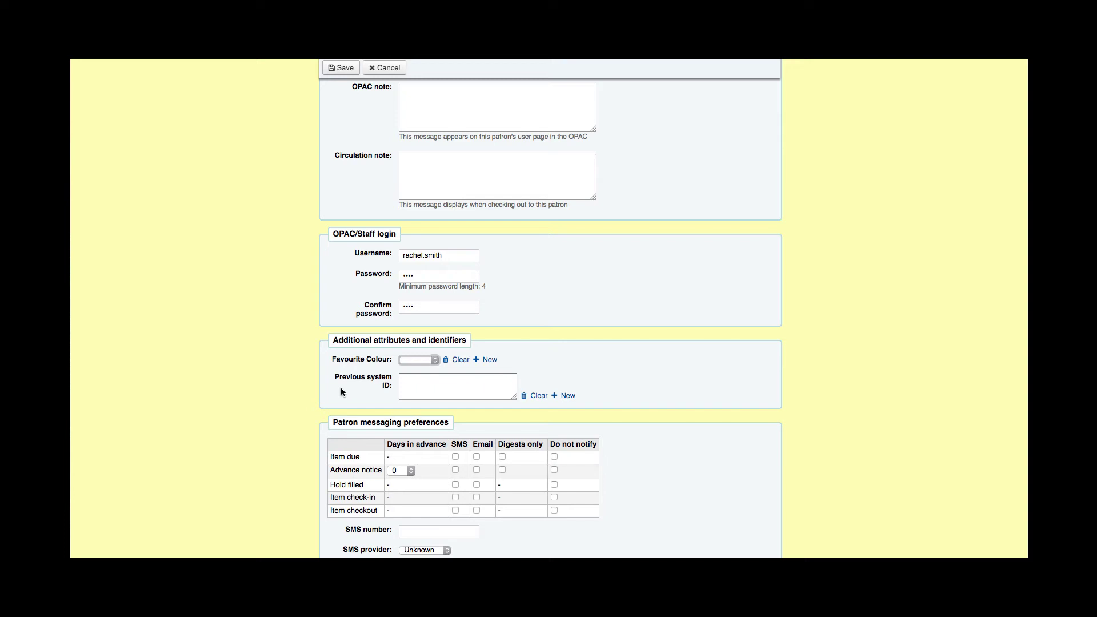
pyautogui.scroll(-2, 311, 386)
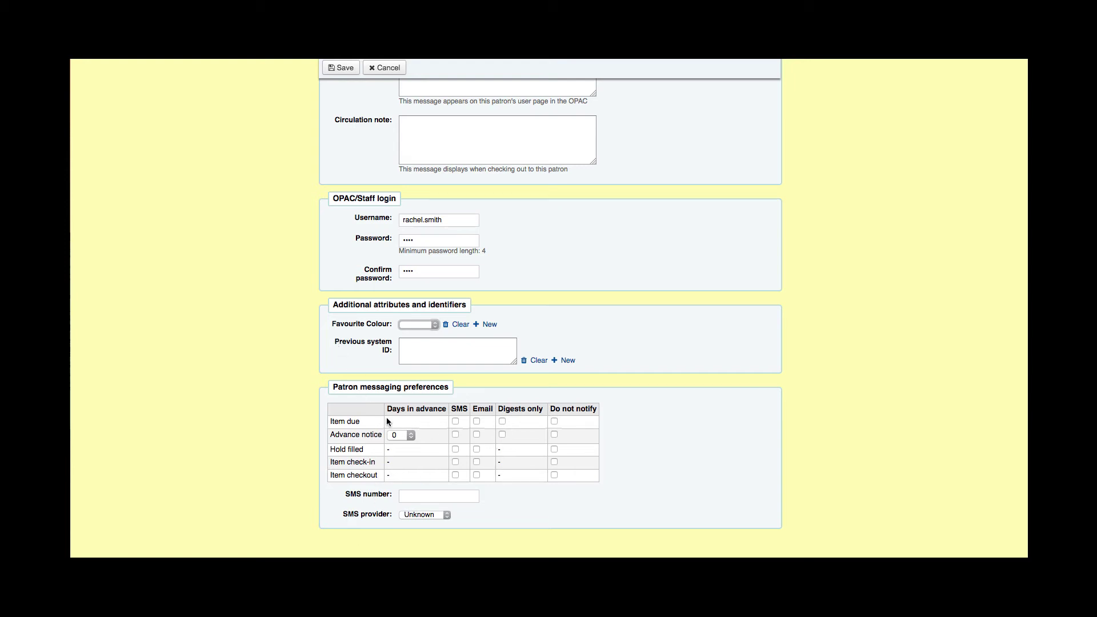
pyautogui.click(476, 450)
# Step: Save the child patron record and decline Firefox's offer to store the password
pyautogui.click(336, 69)
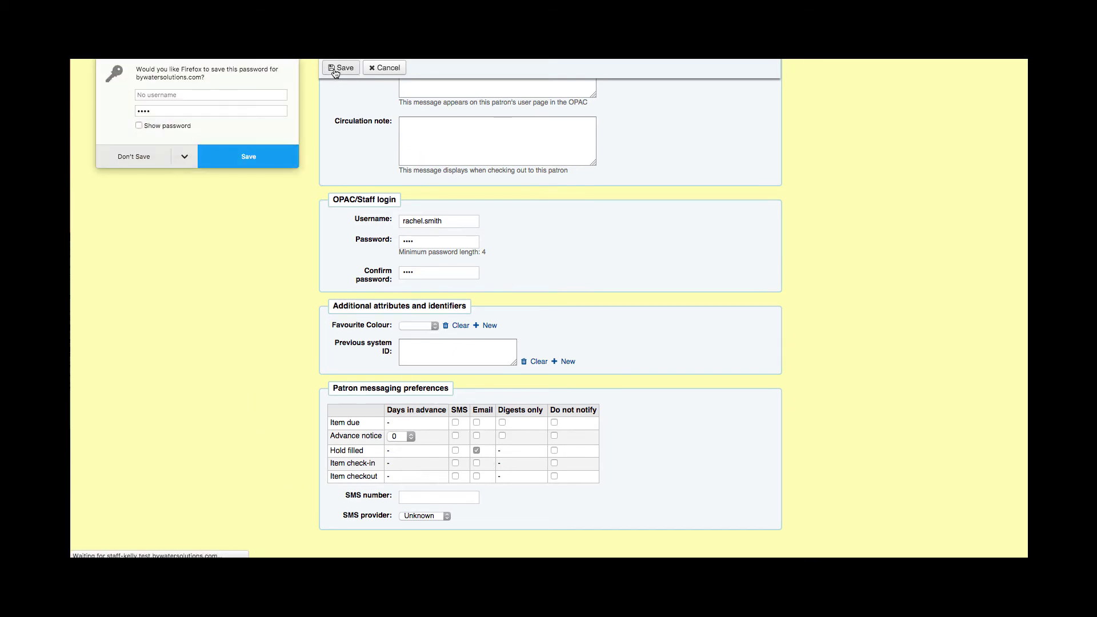
pyautogui.click(119, 153)
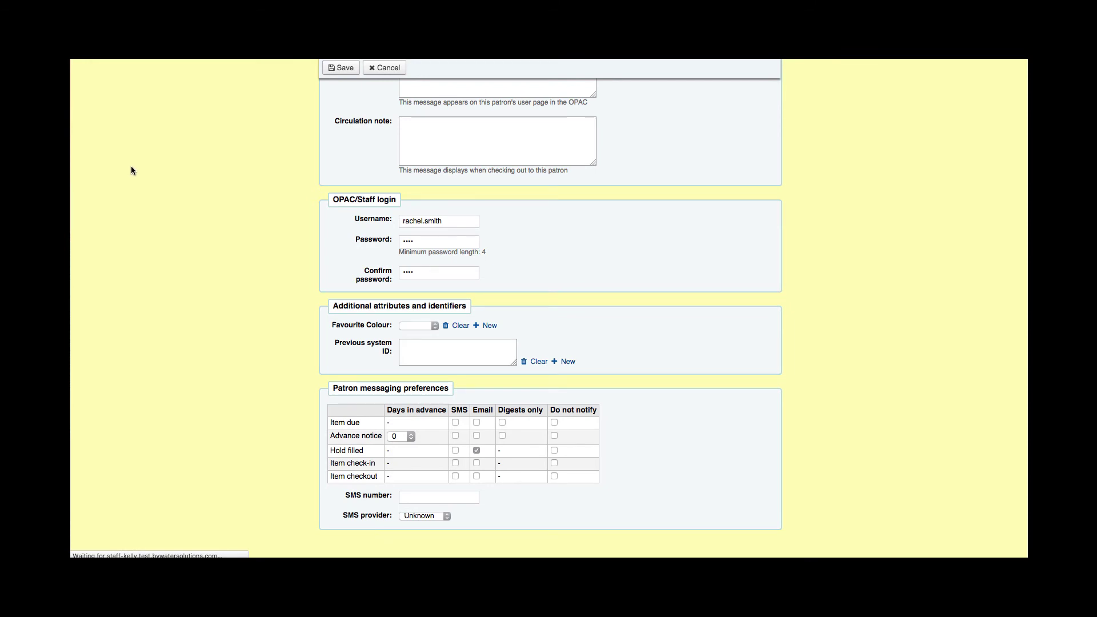
pyautogui.scroll(-1, 345, 254)
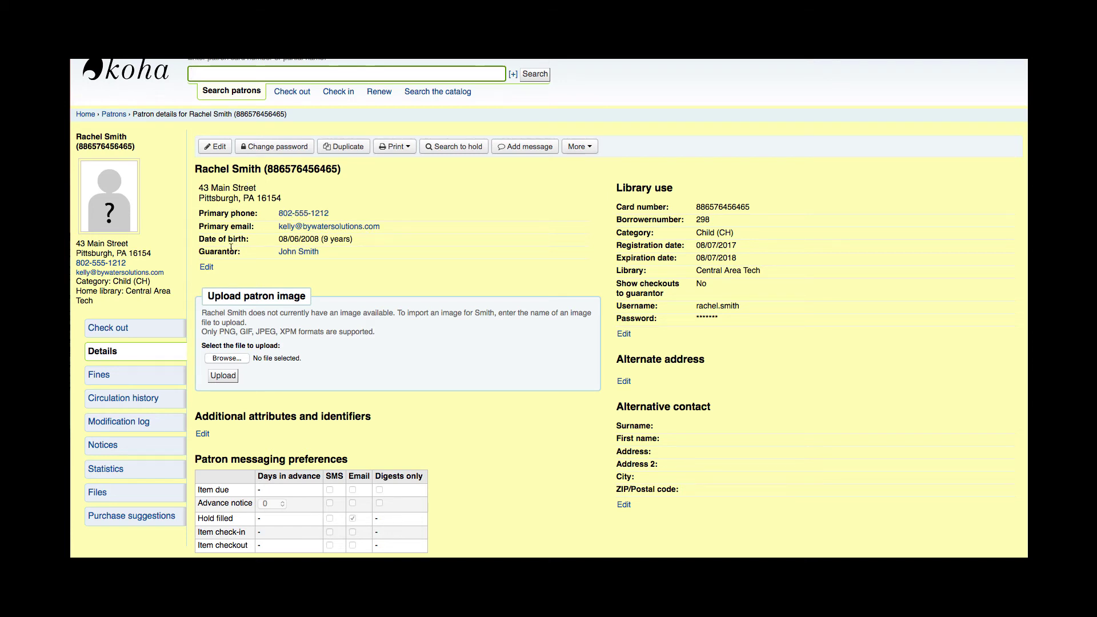
# Step: Open the guarantor's record in a new tab and switch to it to see the child listed under Guarantees
pyautogui.rightClick(297, 254)
pyautogui.click(329, 256)
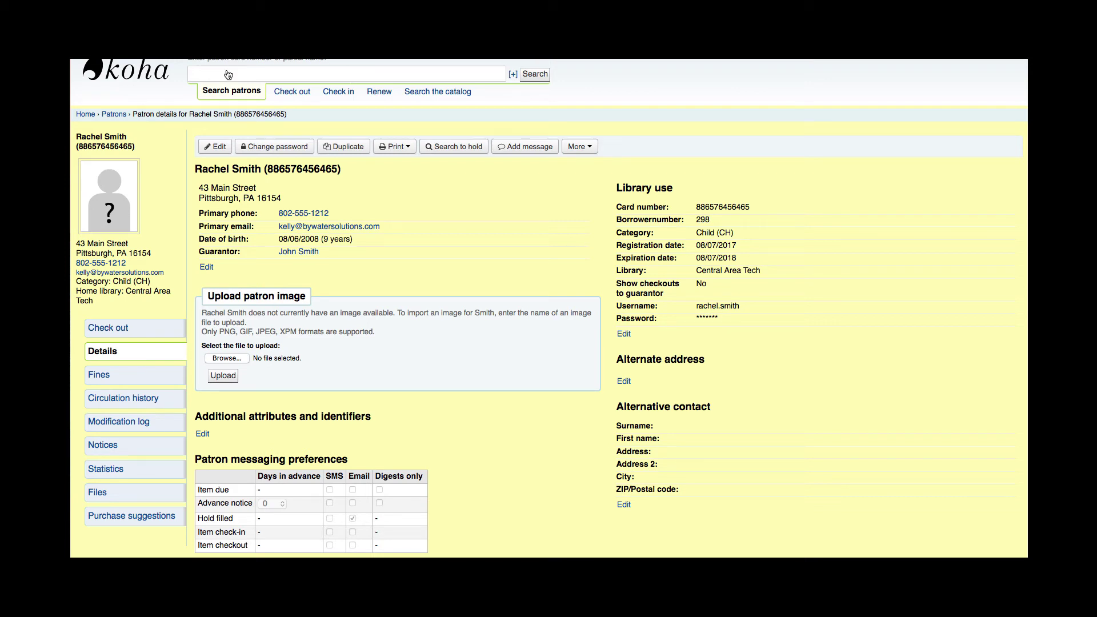
pyautogui.hotkey('ctrl', 'Tab')
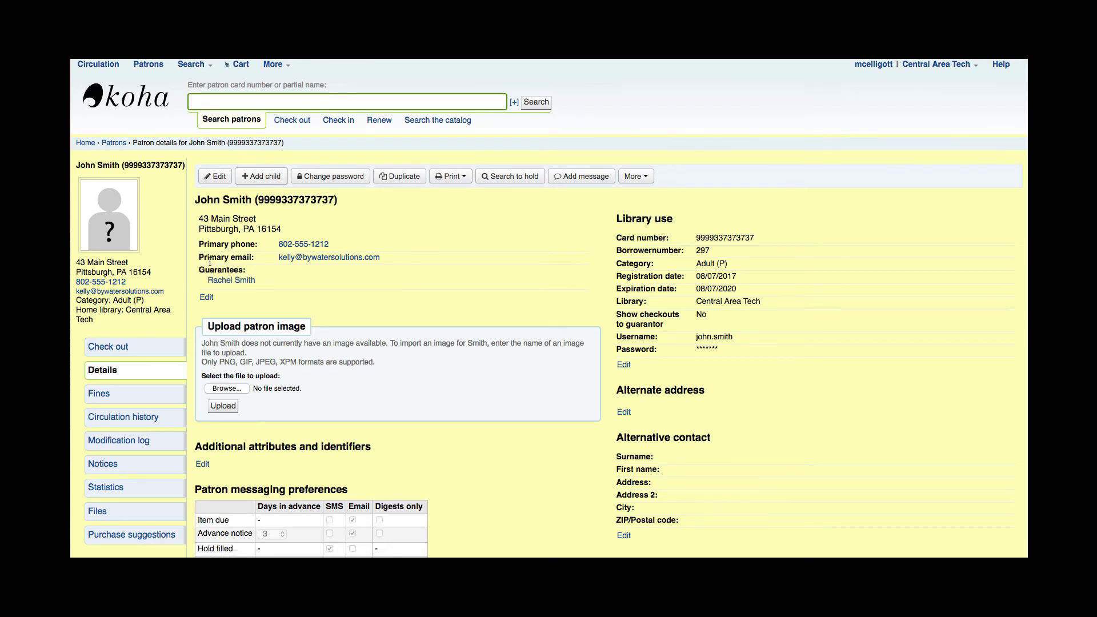
# Step: Follow the guarantee link back to the child's details page and scroll to the top
pyautogui.click(231, 280)
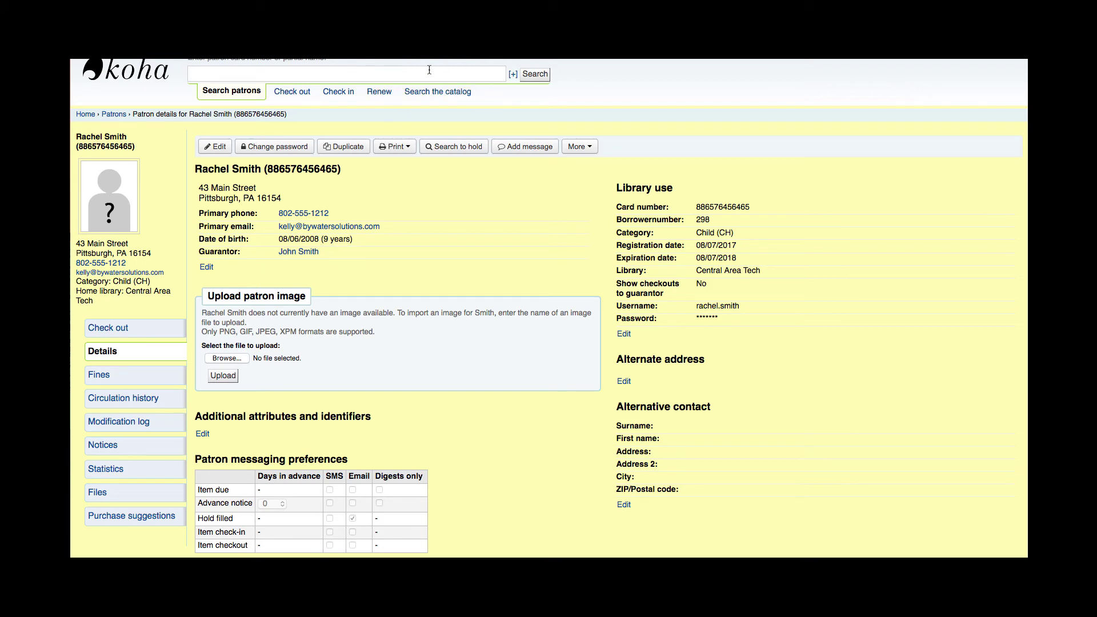
pyautogui.scroll(1, 362, 139)
pyautogui.scroll(1, 250, 92)
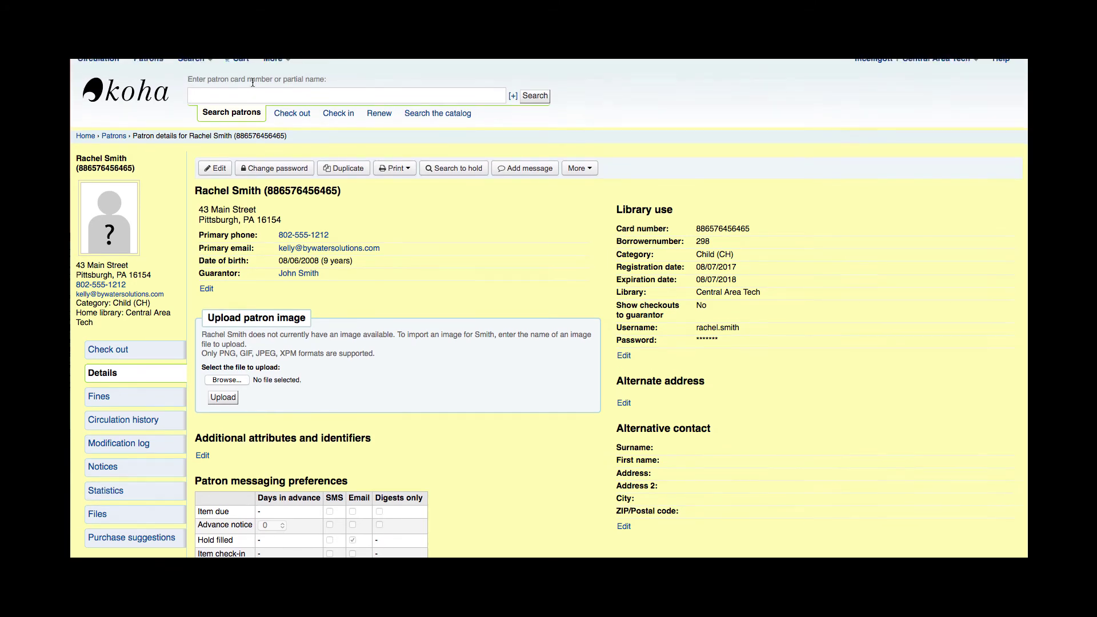
# Step: Start a new Child patron form and enter the second child's surname and first name
pyautogui.click(152, 66)
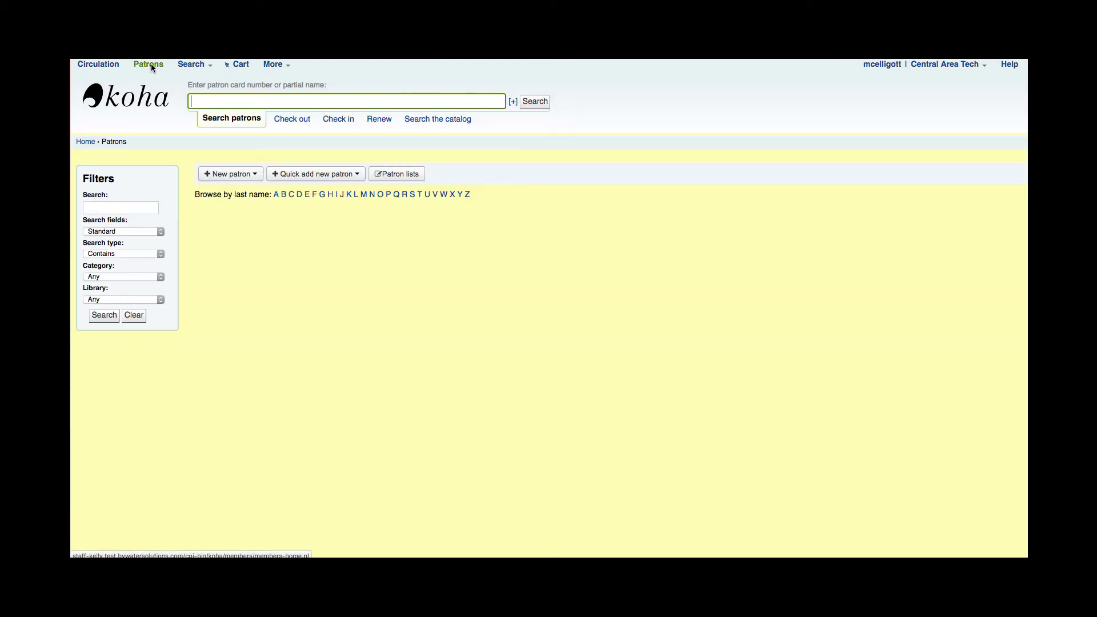
pyautogui.click(254, 174)
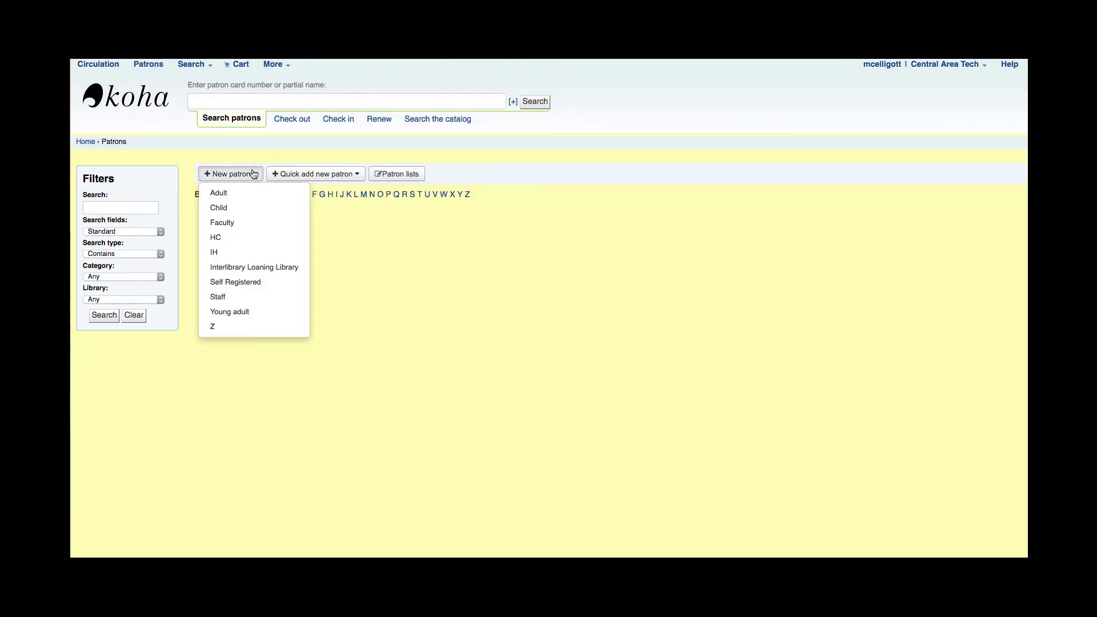
pyautogui.click(238, 212)
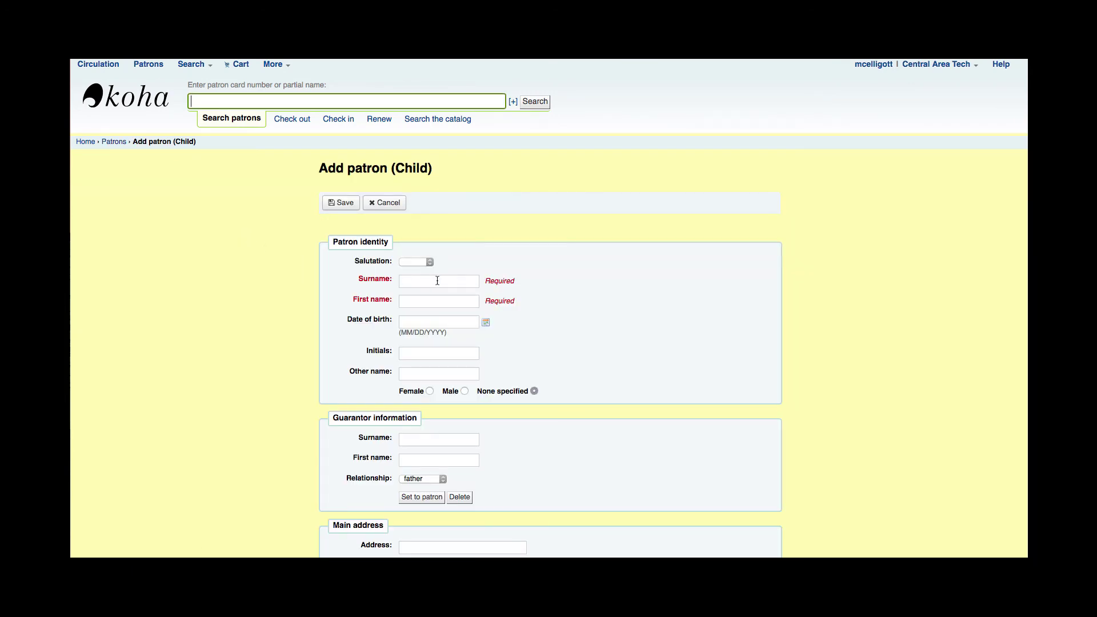
pyautogui.click(438, 280)
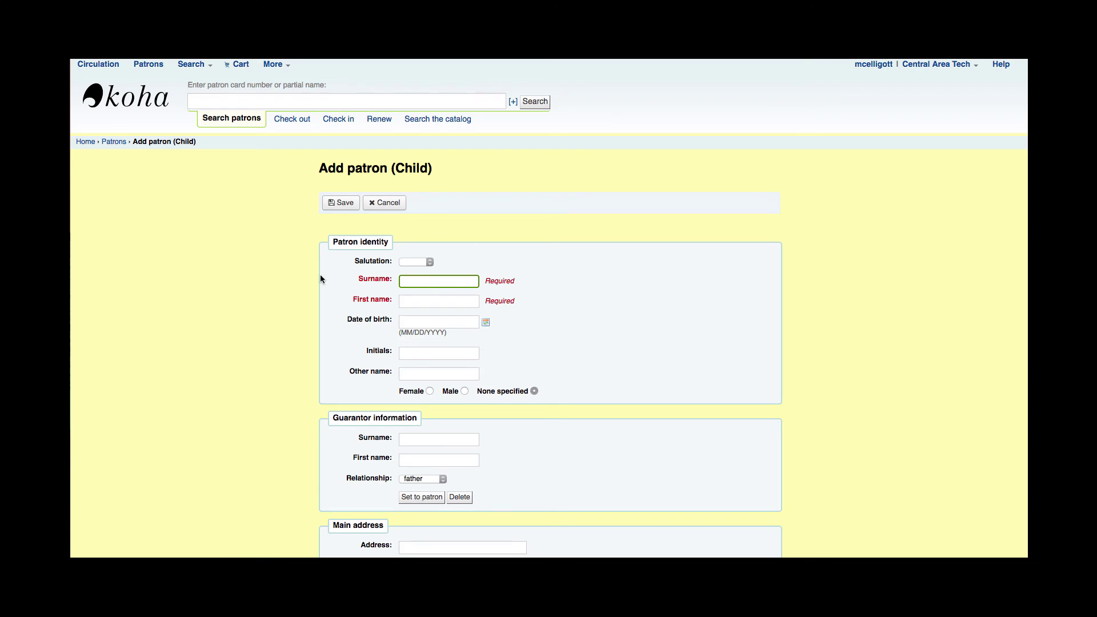
pyautogui.press('Tab')
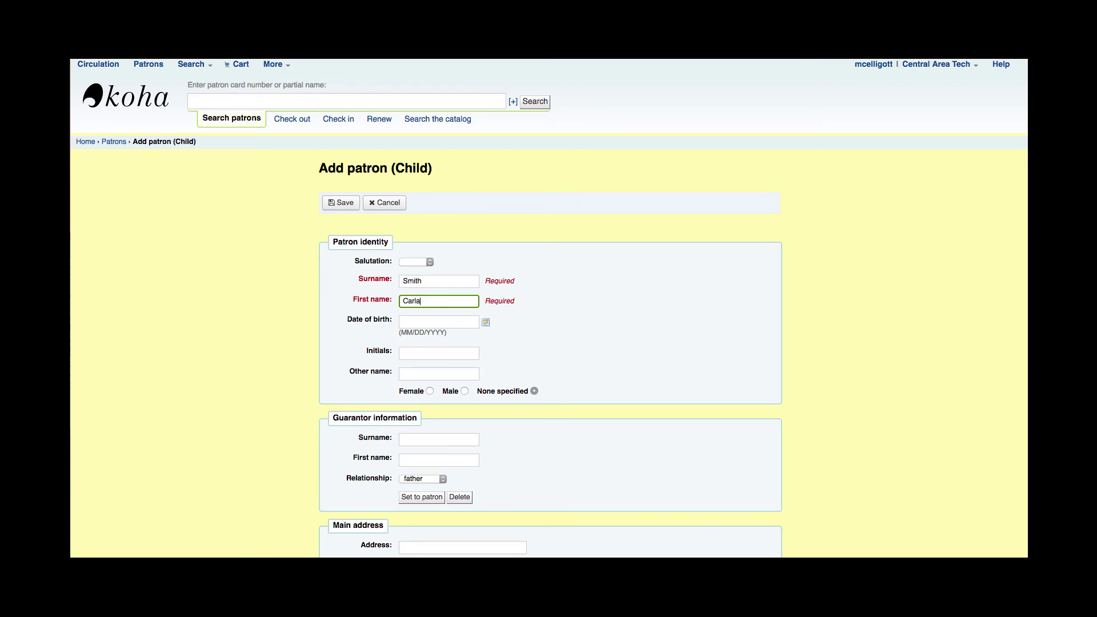
# Step: Set the date of birth to 08/01/2007 using the calendar's year selector
pyautogui.scroll(-2, 499, 278)
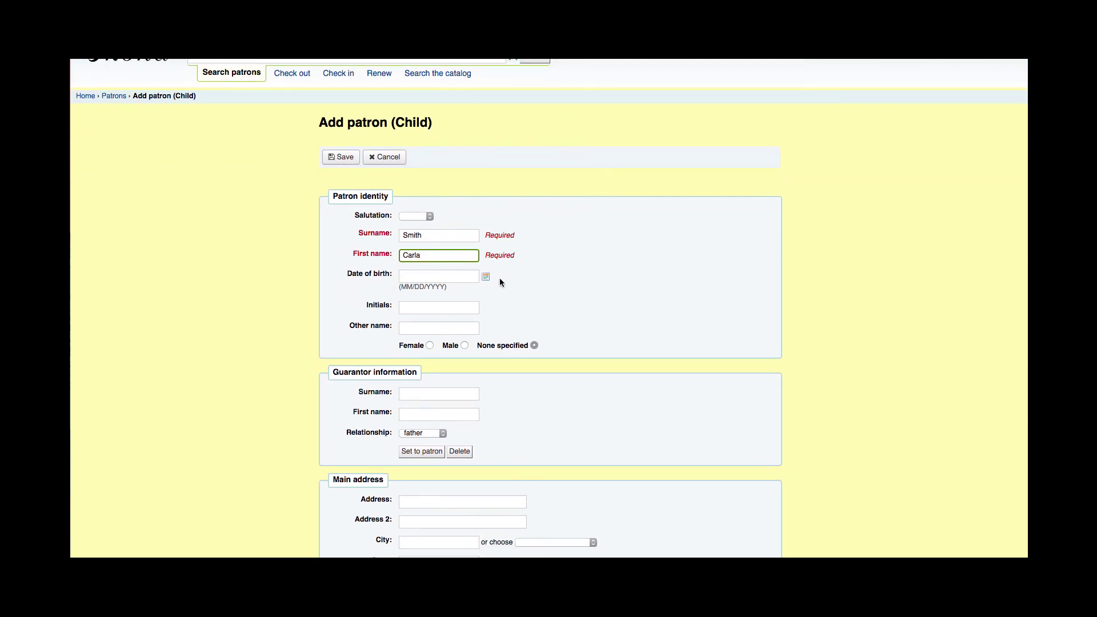
pyautogui.click(487, 277)
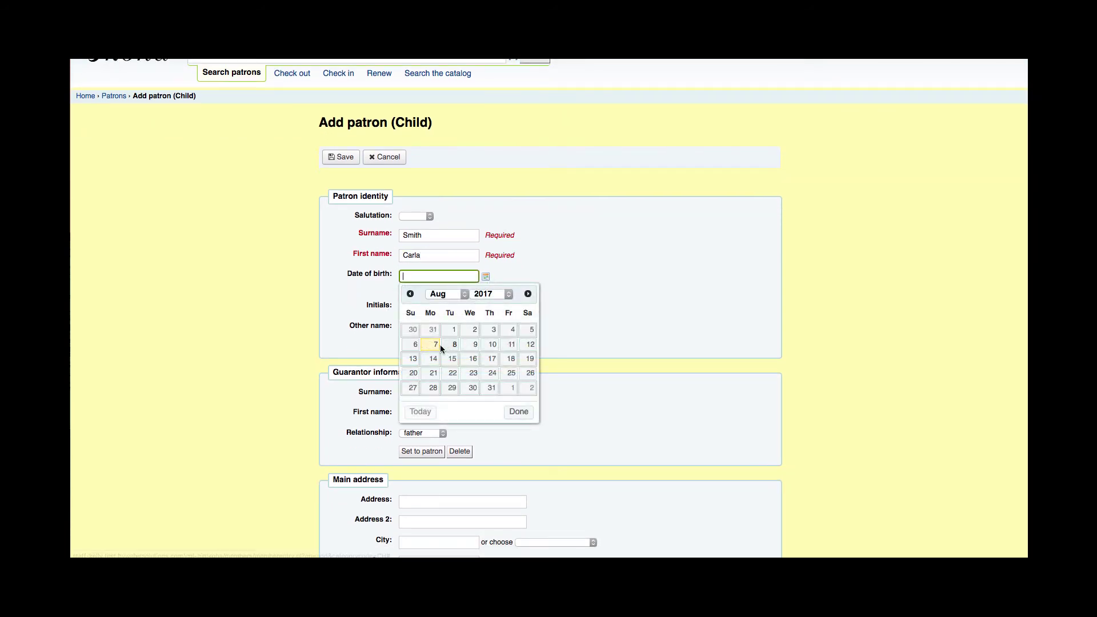
pyautogui.click(449, 345)
pyautogui.click(486, 277)
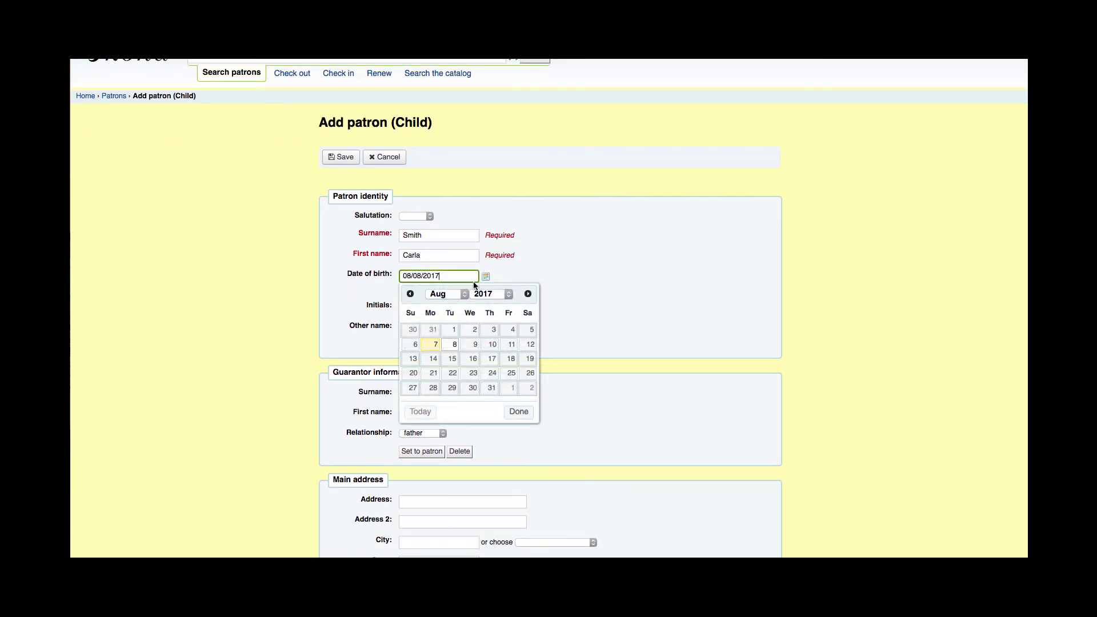
pyautogui.click(490, 293)
pyautogui.click(490, 204)
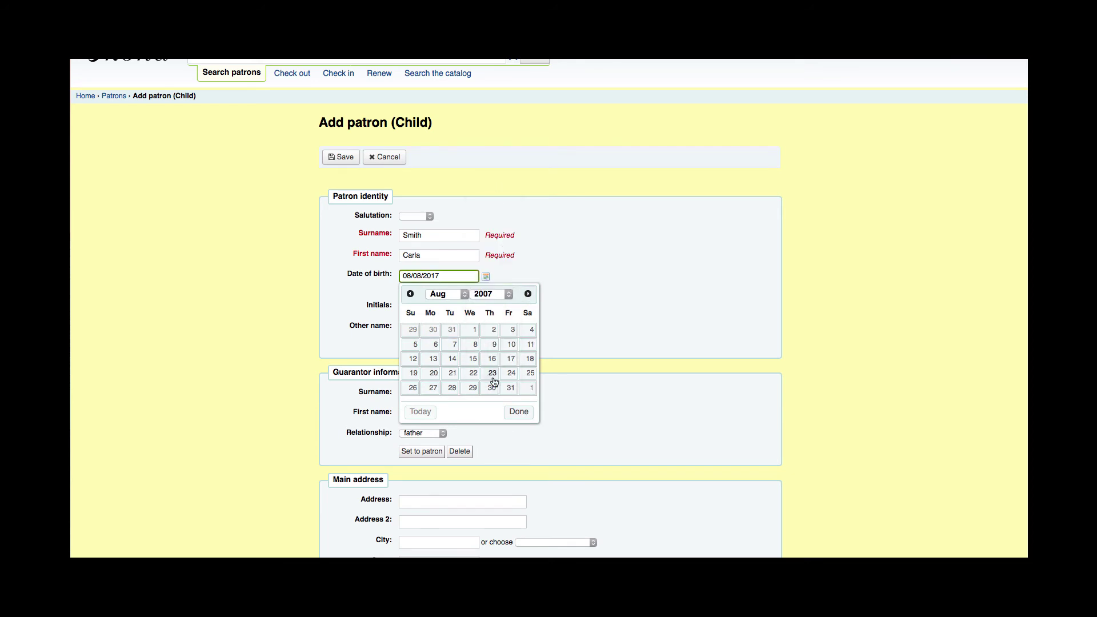
pyautogui.click(473, 330)
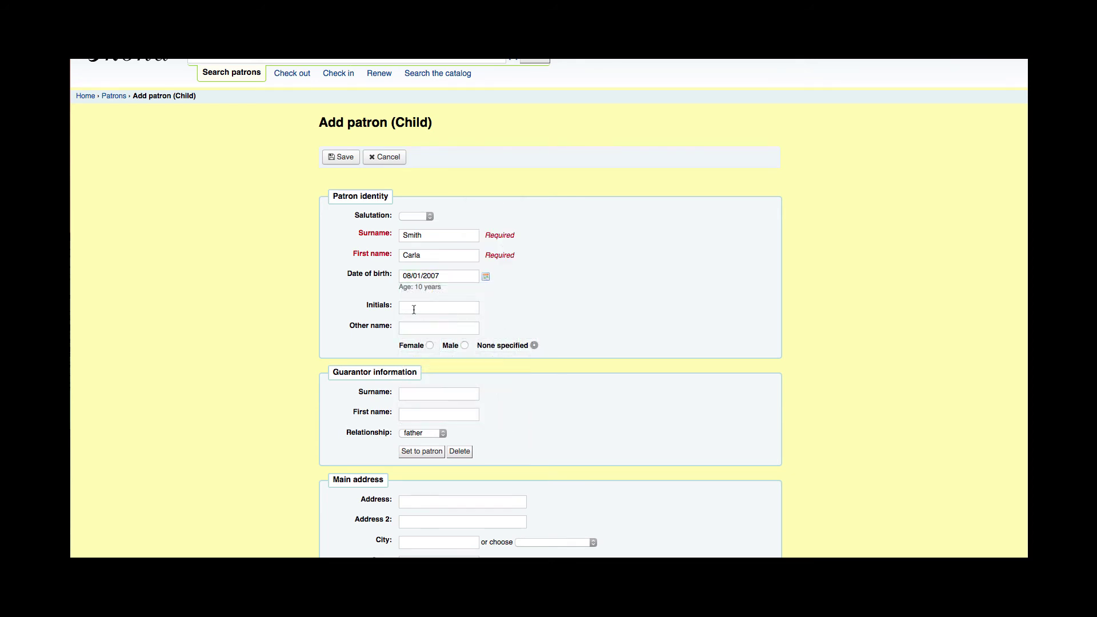
pyautogui.scroll(-2, 395, 341)
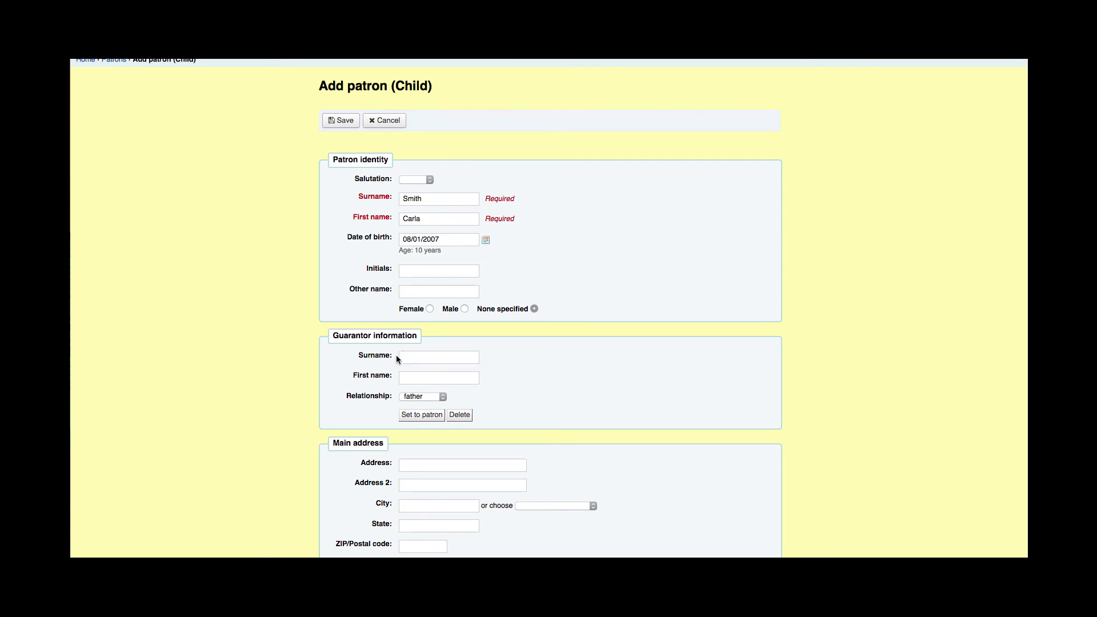
# Step: Search existing patrons by the guarantor's name and select the first matching adult as guarantor
pyautogui.click(422, 414)
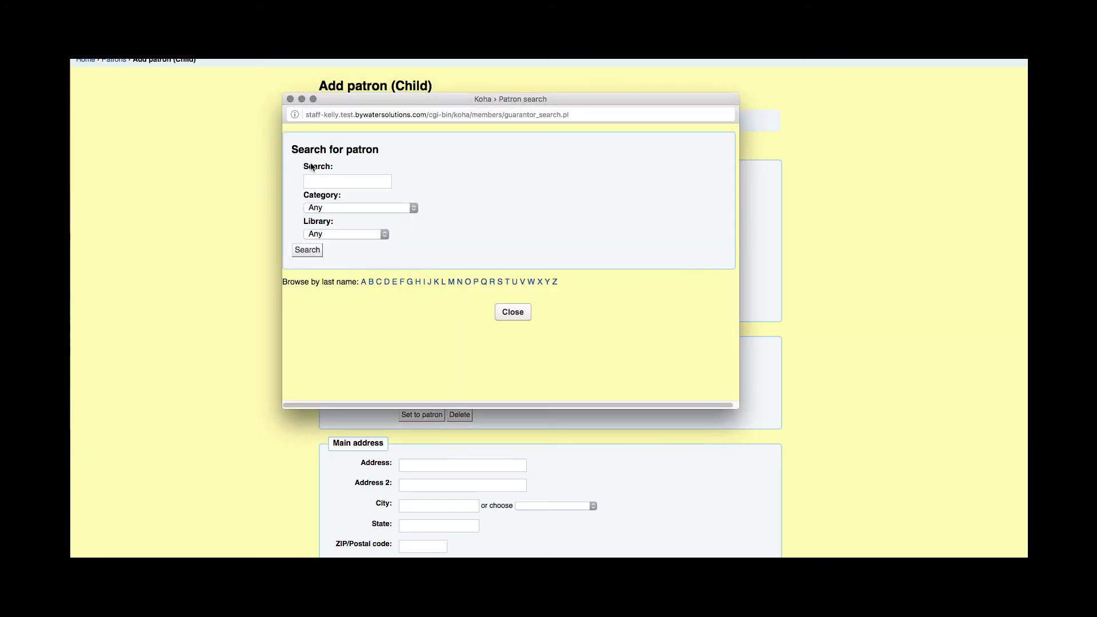
pyautogui.click(327, 182)
pyautogui.write('smith,')
pyautogui.write(' a')
pyautogui.write('john')
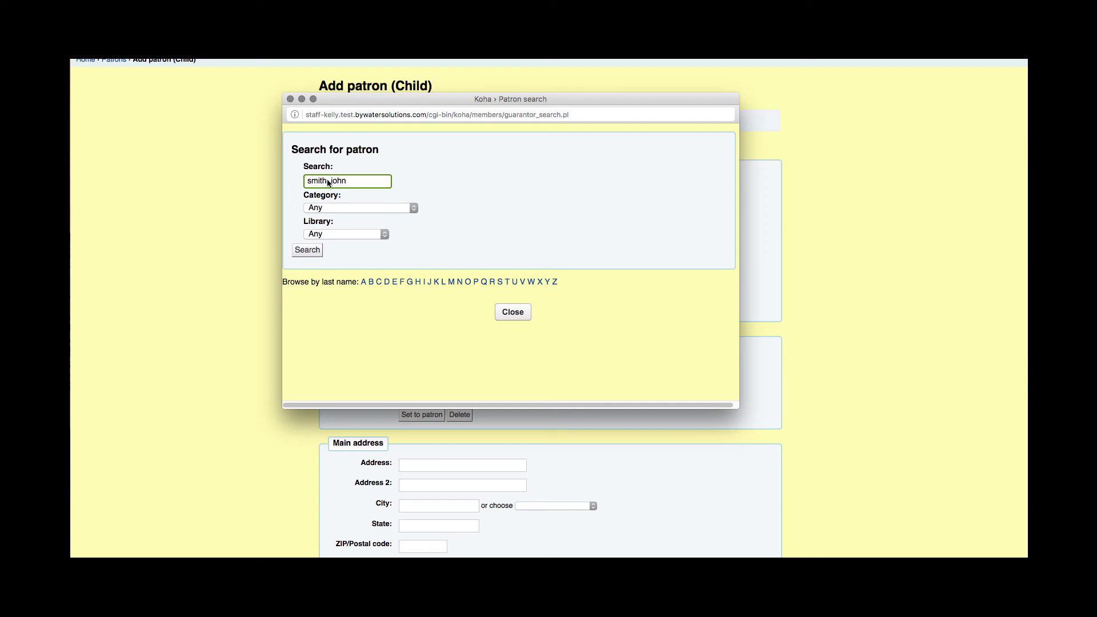
pyautogui.click(313, 251)
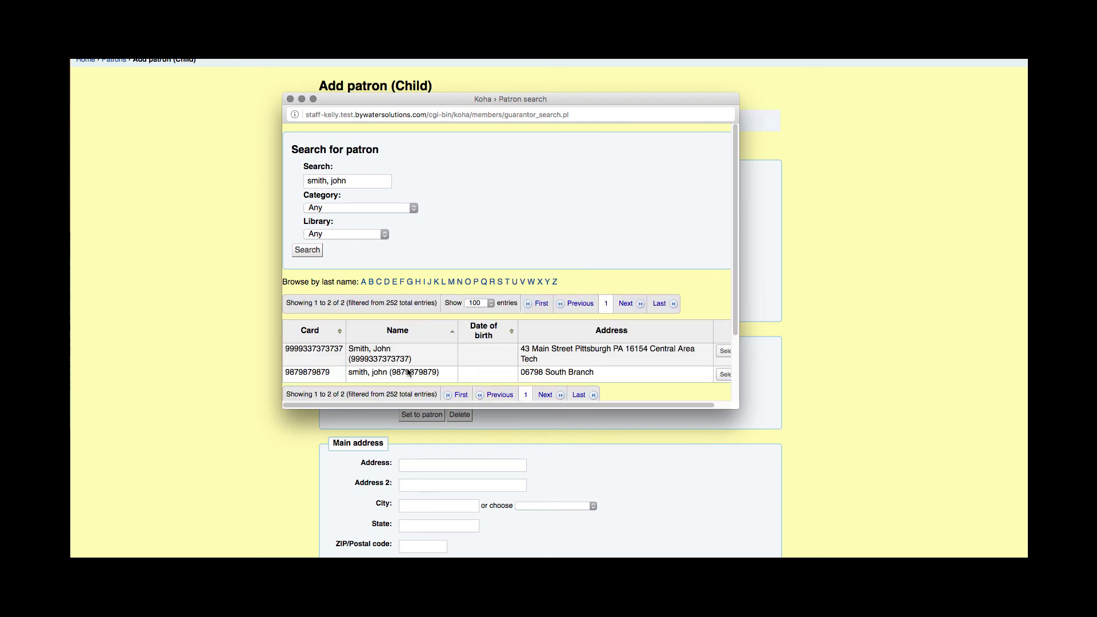
pyautogui.moveTo(735, 408); pyautogui.dragTo(946, 509)
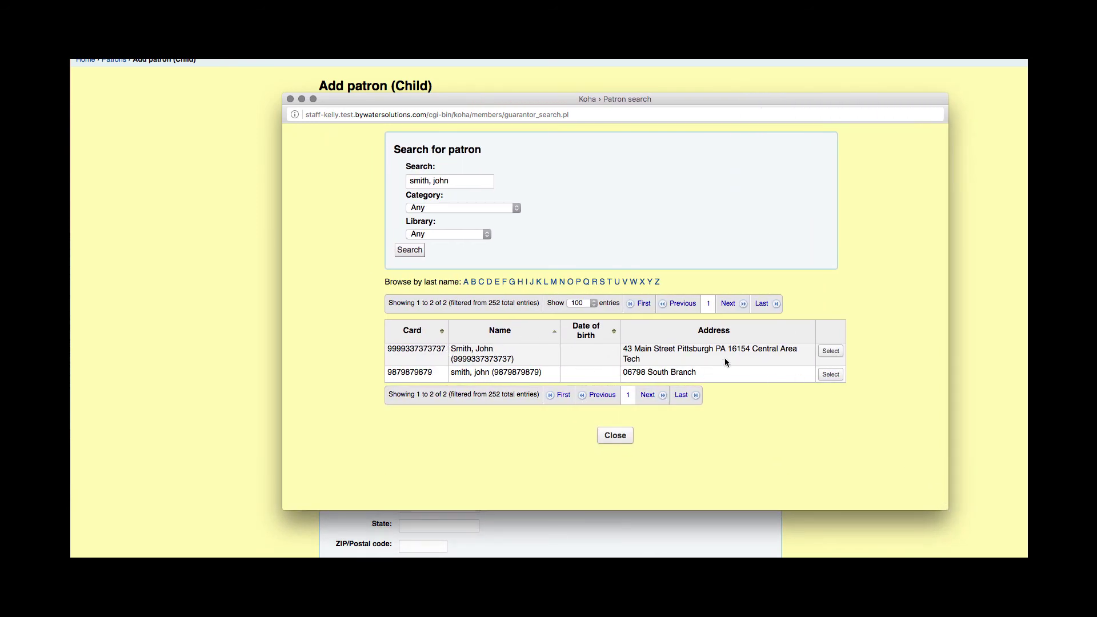
pyautogui.click(826, 353)
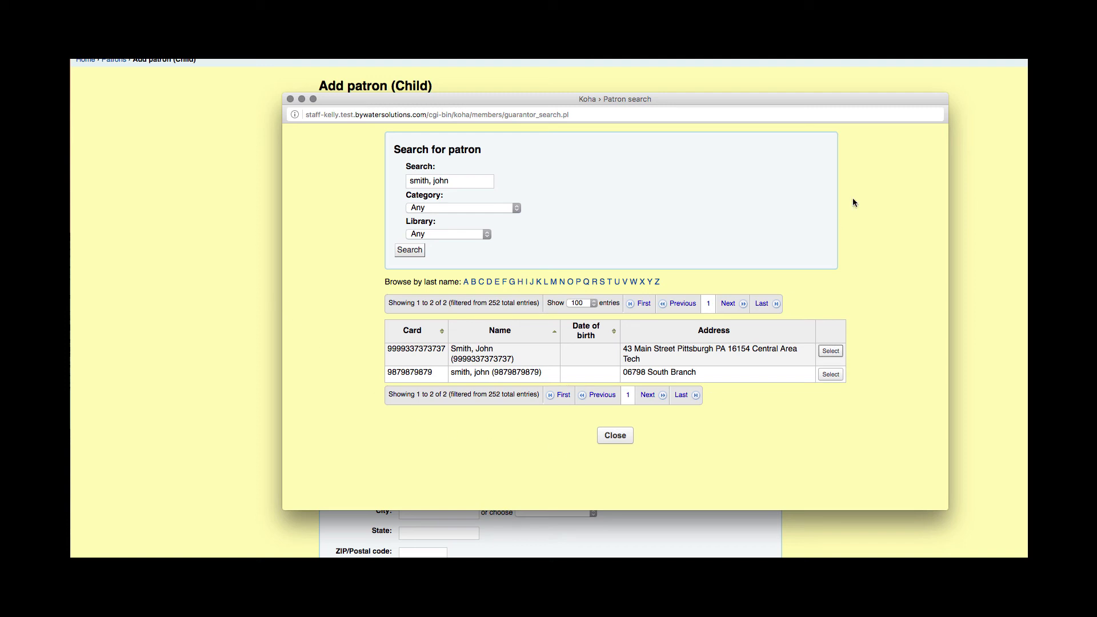
pyautogui.moveTo(768, 104); pyautogui.dragTo(604, 62)
# Step: Close the patron search window and scroll down to the Main address section
pyautogui.click(450, 354)
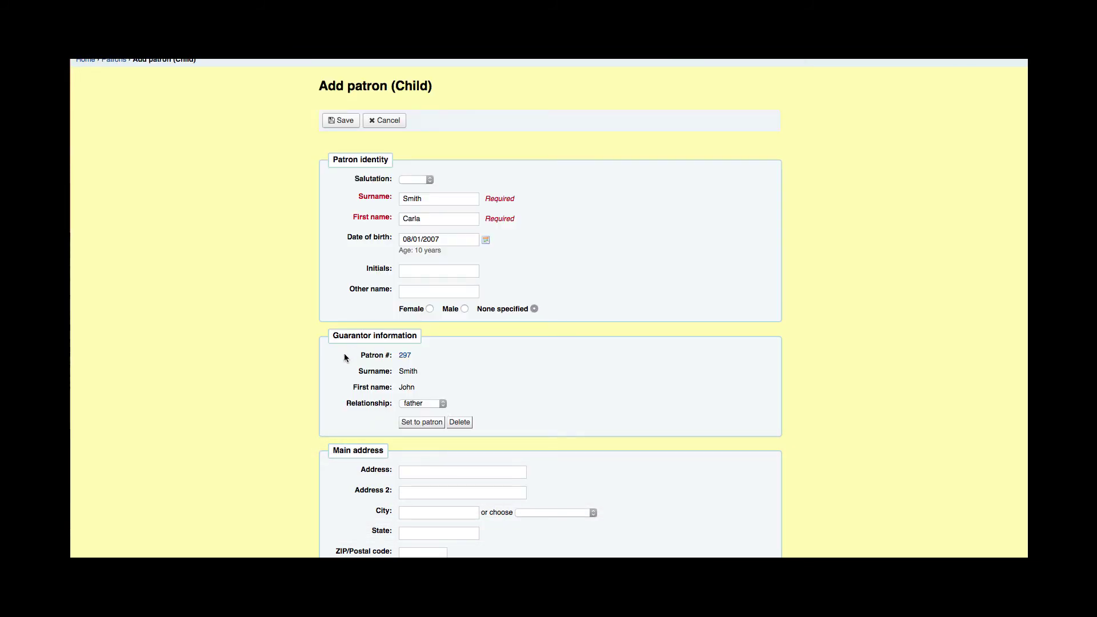
pyautogui.scroll(-1, 493, 392)
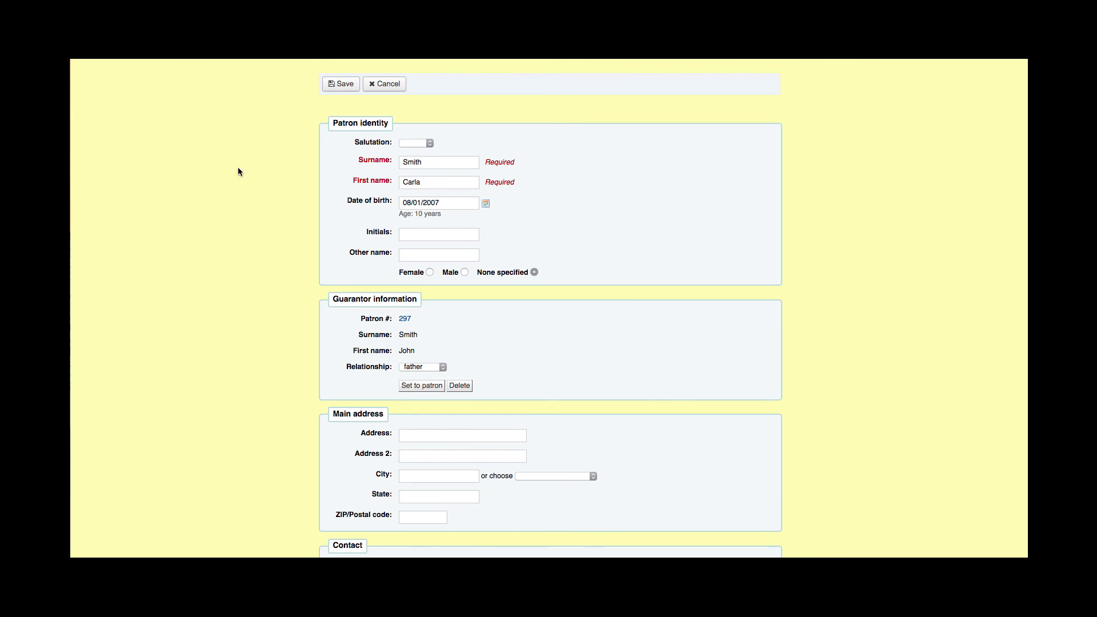
pyautogui.scroll(-4, 318, 313)
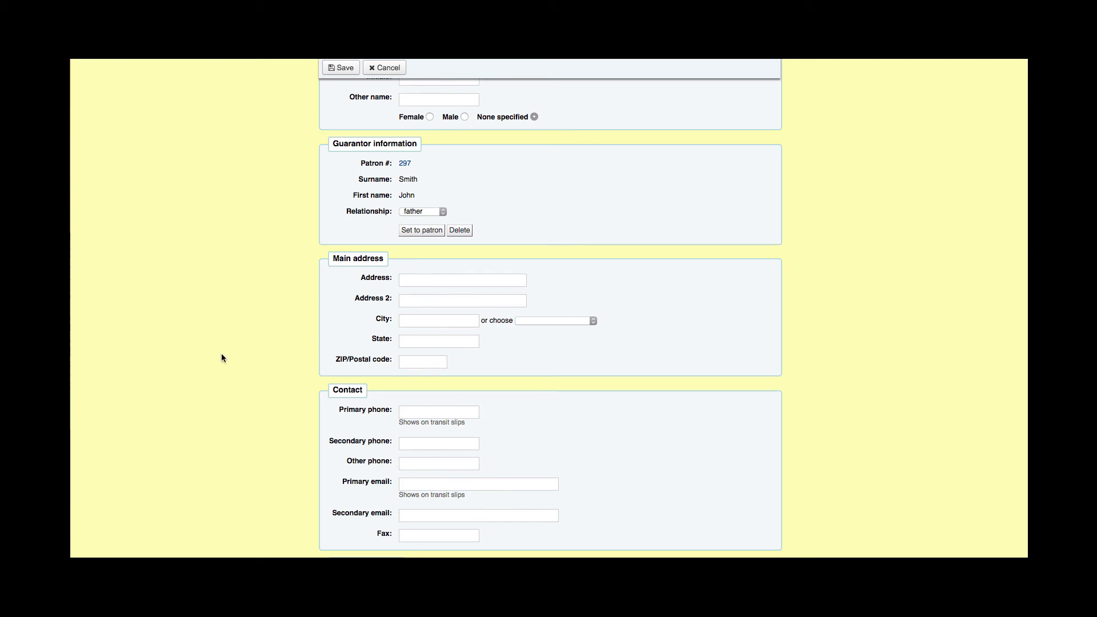
pyautogui.scroll(-1, 239, 327)
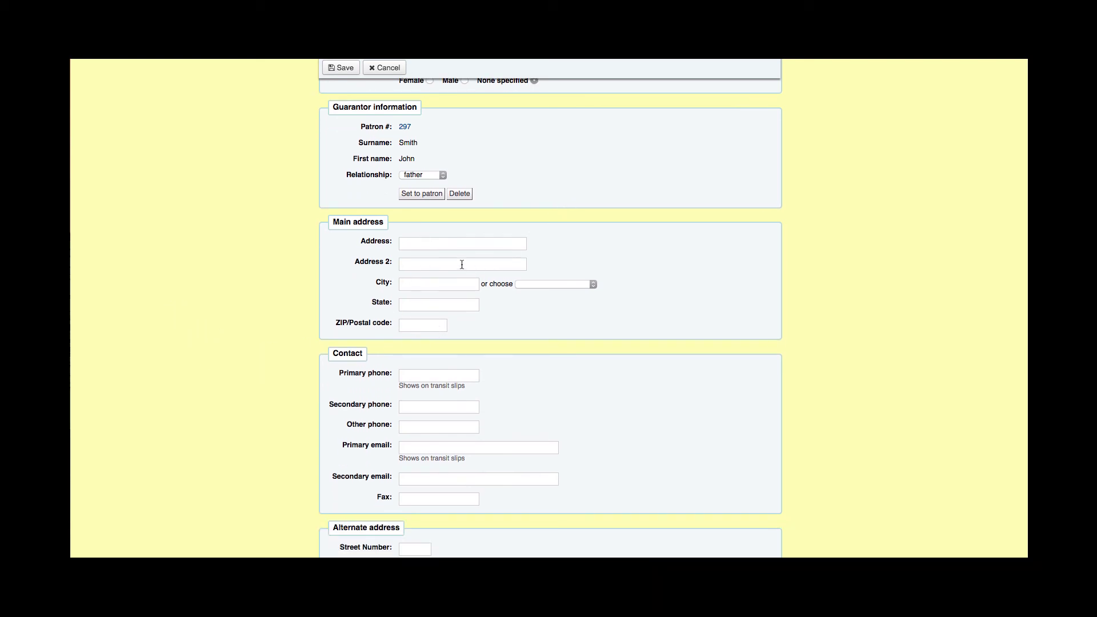
# Step: Enter the child's street address, city, state and ZIP code in Main address
pyautogui.click(456, 242)
pyautogui.write('123 ')
pyautogui.write('LMai')
pyautogui.press('BackSpace')
pyautogui.press('BackSpace')
pyautogui.write('Main')
pyautogui.press('Tab')
pyautogui.press('Tab')
pyautogui.write('Pittsburgh')
pyautogui.press('Tab')
pyautogui.press('Tab')
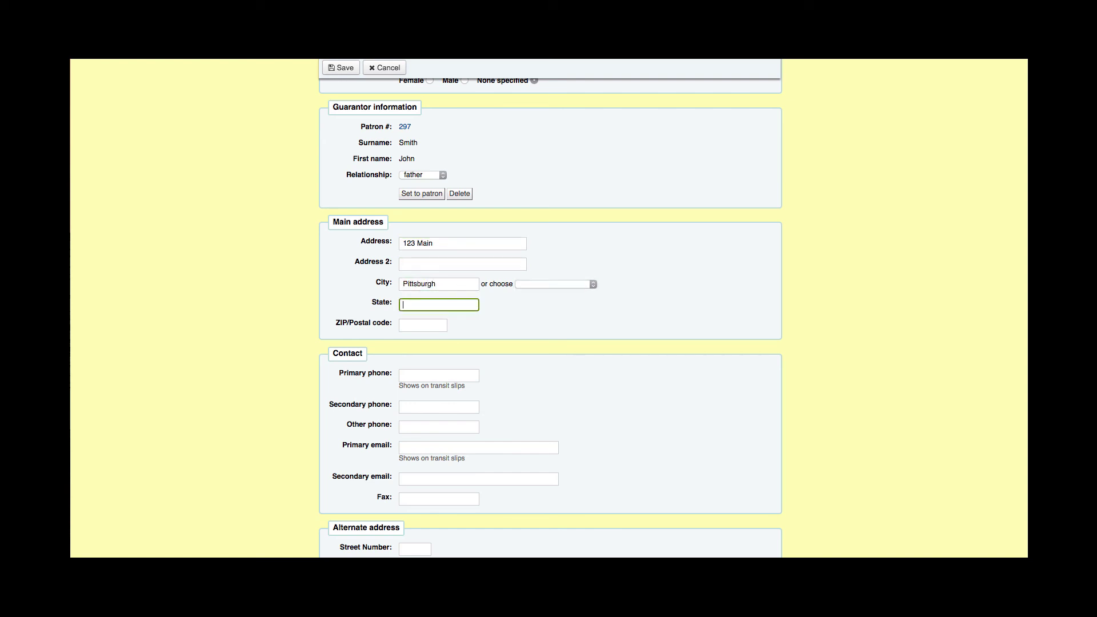
pyautogui.write('PA')
pyautogui.press('Tab')
pyautogui.write('16134')
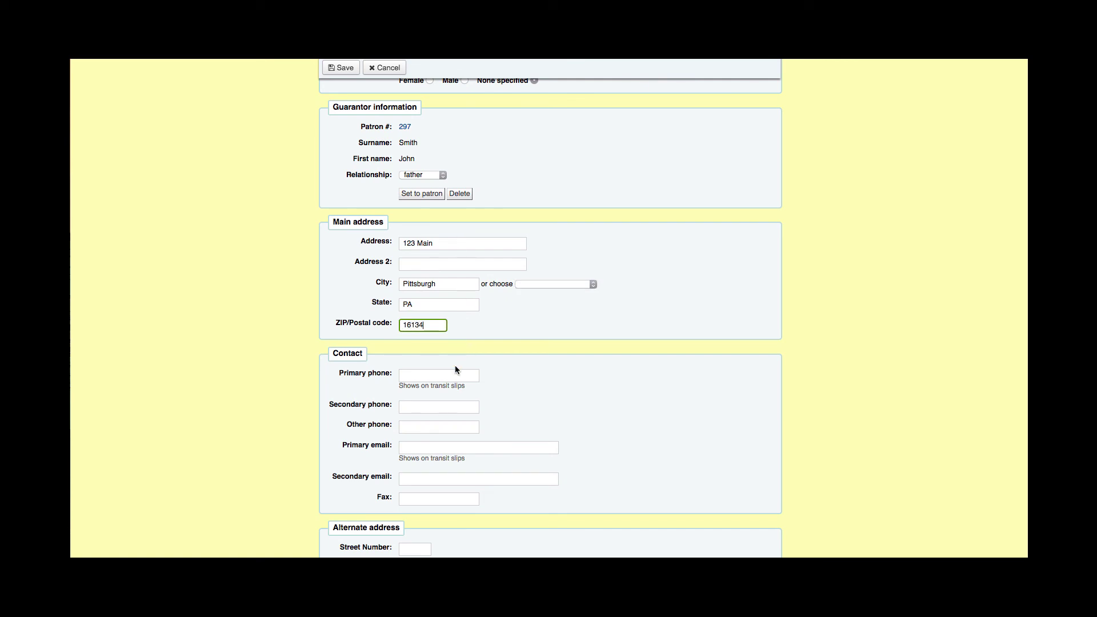
pyautogui.press('Tab')
pyautogui.scroll(-3, 478, 429)
# Step: Enter the child's library card number under Library management
pyautogui.scroll(-12, 455, 439)
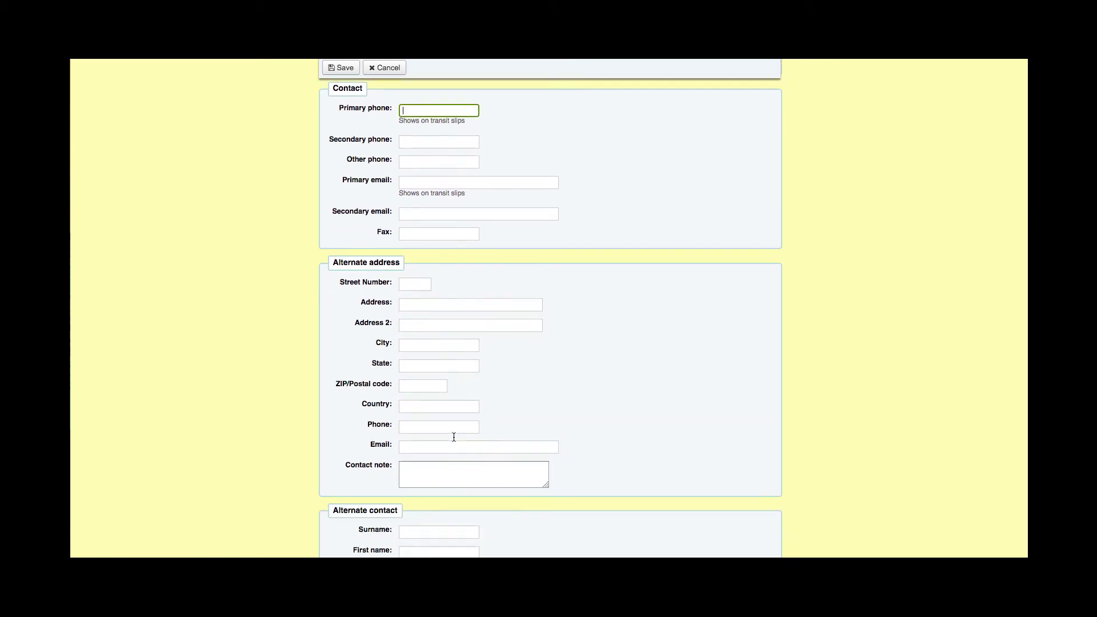
pyautogui.click(413, 366)
pyautogui.scroll(-3, 414, 366)
pyautogui.scroll(-4, 415, 368)
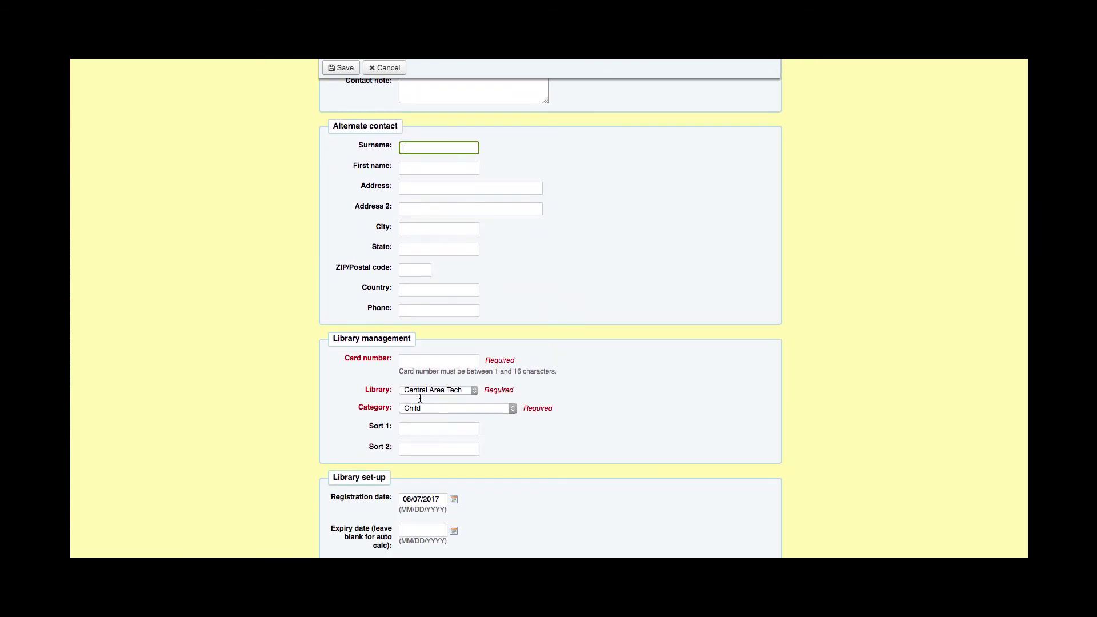
pyautogui.click(415, 360)
pyautogui.write('8')
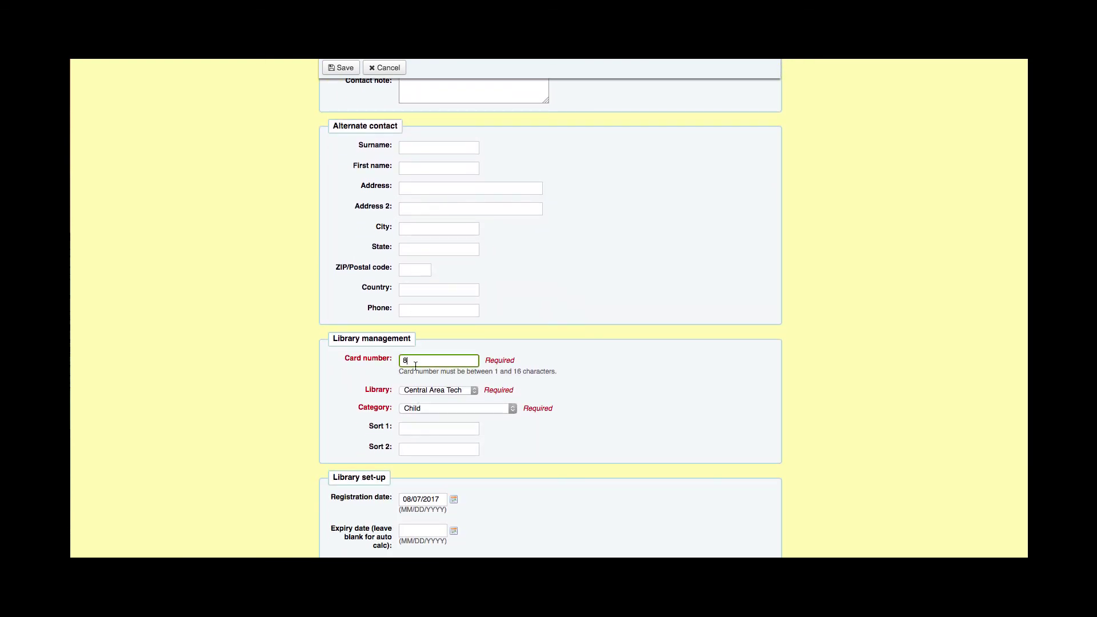
pyautogui.write('885675645645')
# Step: Fill in the OPAC/Staff login username, password and matching password confirmation
pyautogui.scroll(-2, 403, 409)
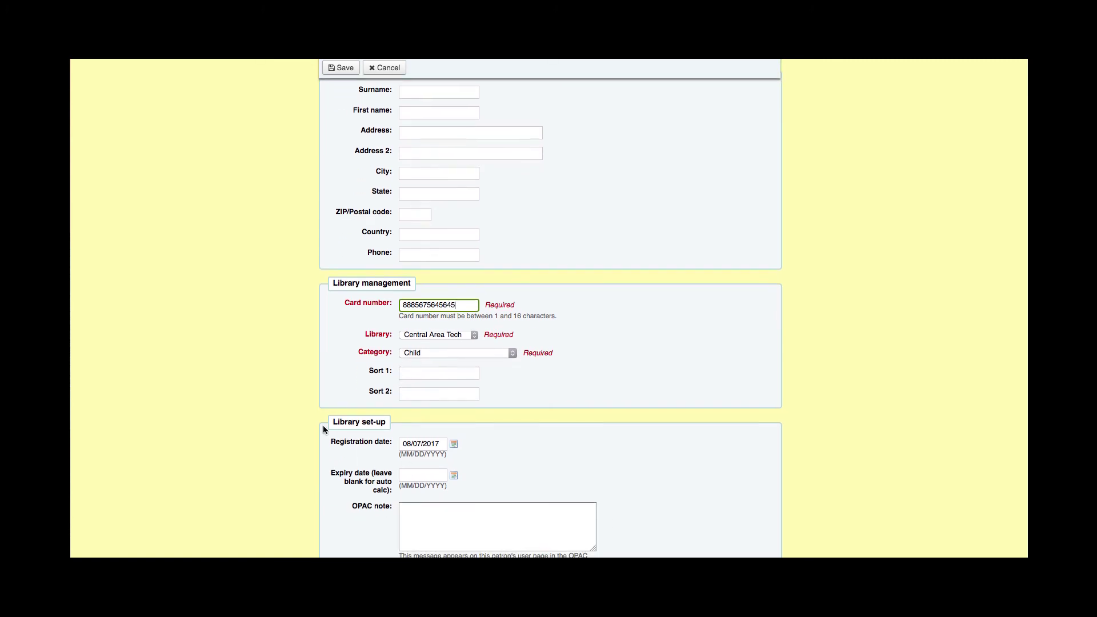
pyautogui.scroll(-3, 382, 461)
pyautogui.scroll(-6, 318, 390)
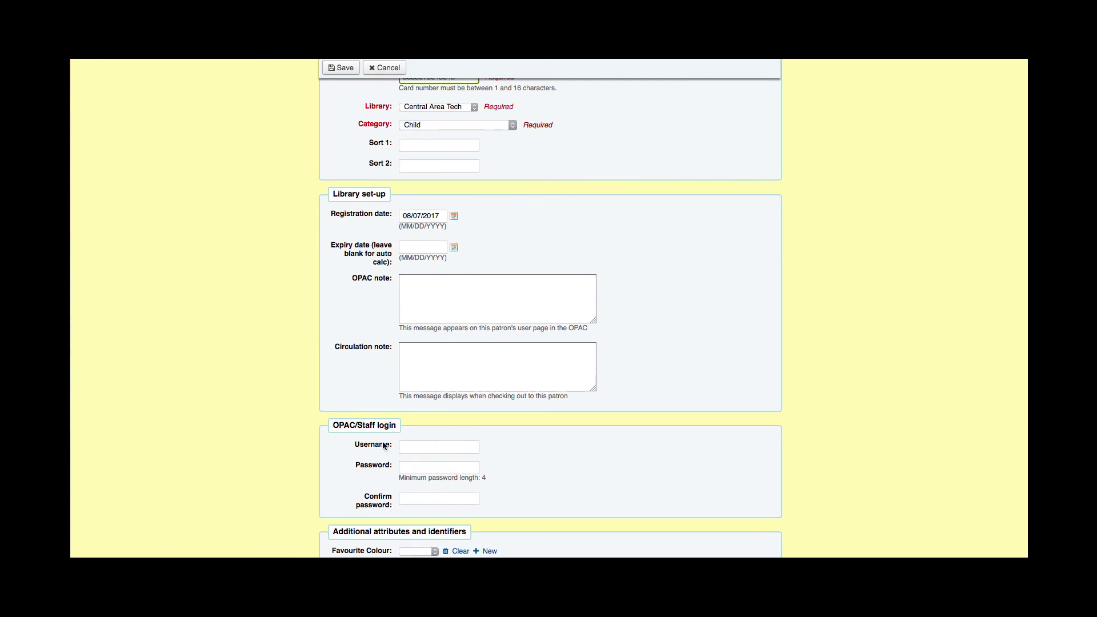
pyautogui.click(412, 446)
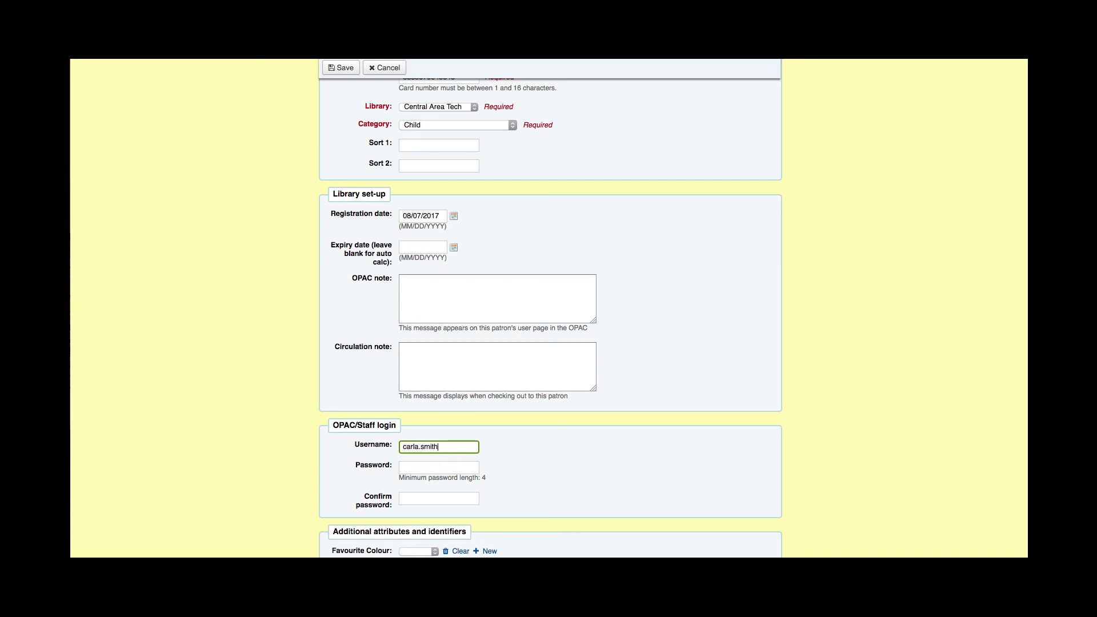
pyautogui.press('Tab')
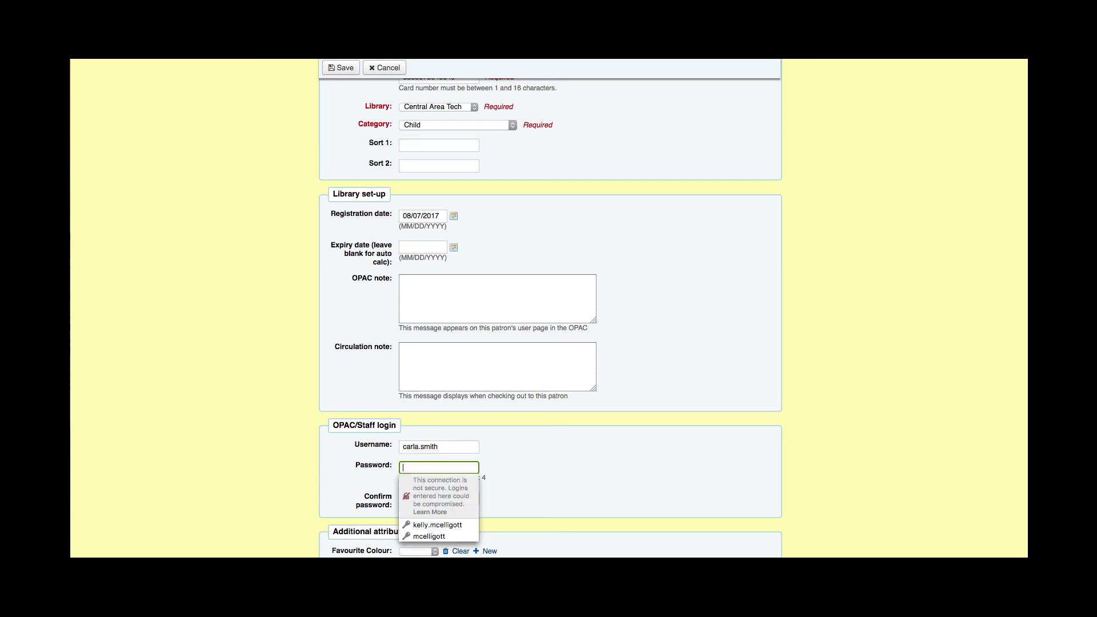
pyautogui.write('••')
pyautogui.press('Tab')
pyautogui.write('•')
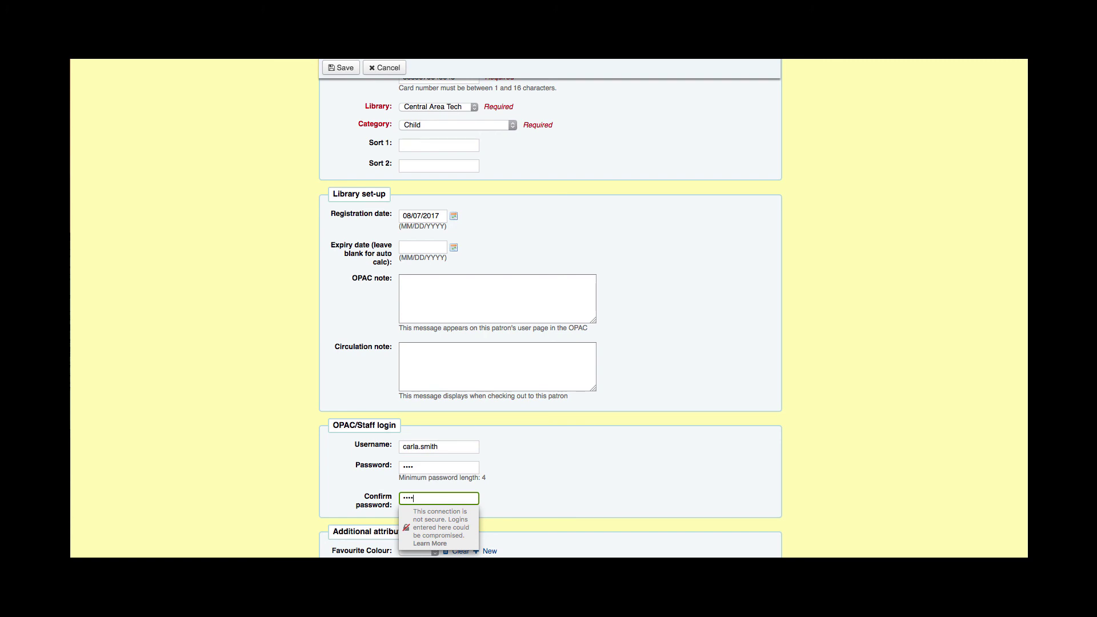
pyautogui.write('•••')
pyautogui.scroll(-5, 389, 426)
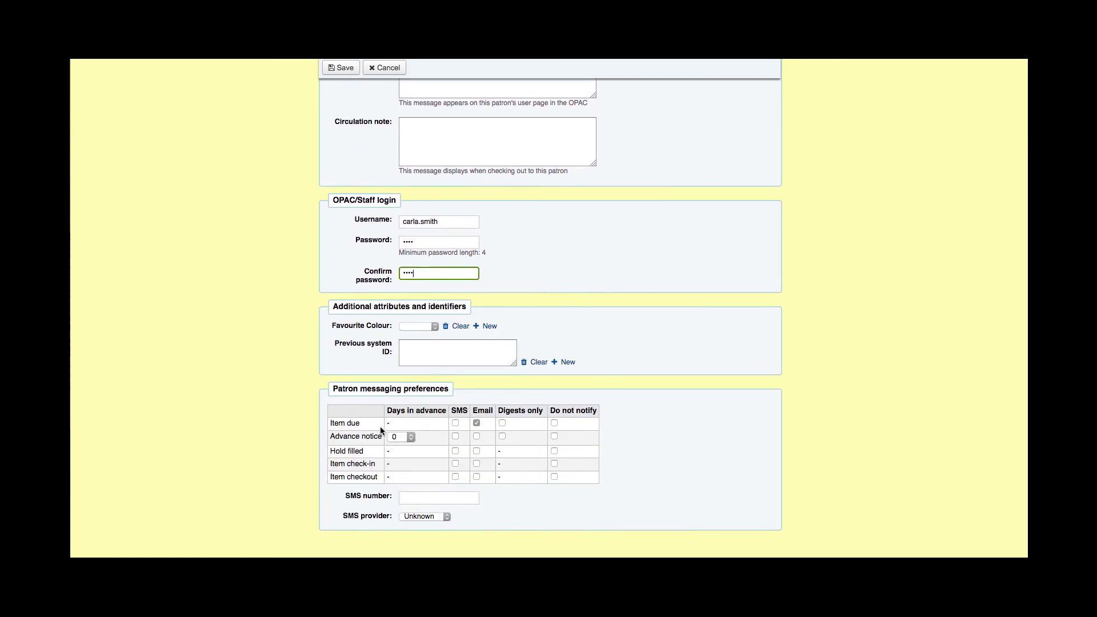
# Step: Save the child patron record and decline Firefox's offer to store the password
pyautogui.click(336, 71)
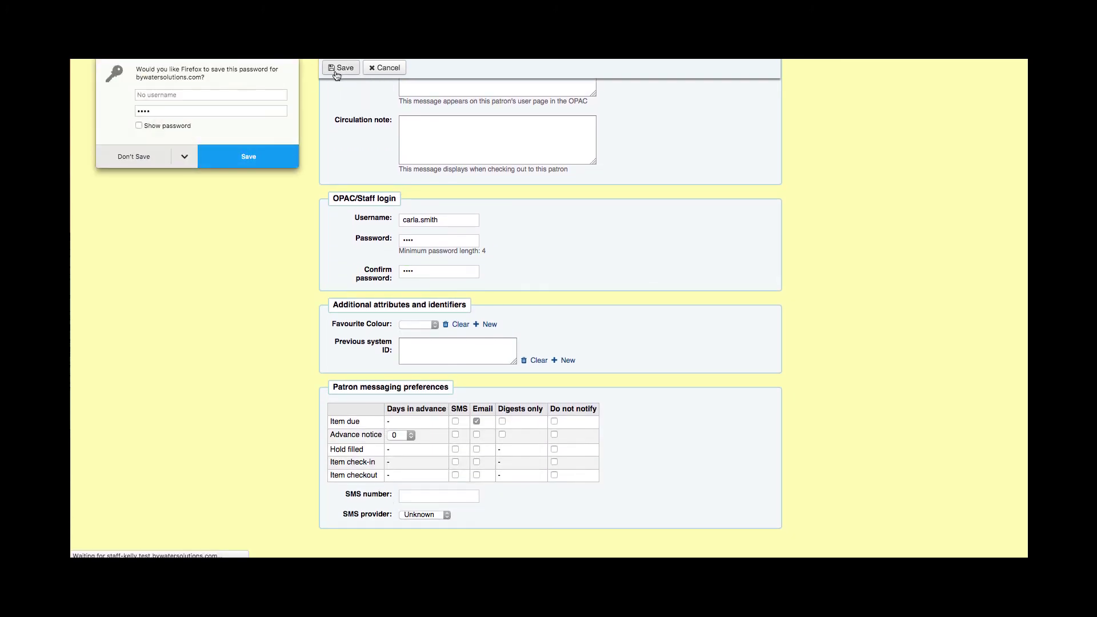
pyautogui.click(118, 152)
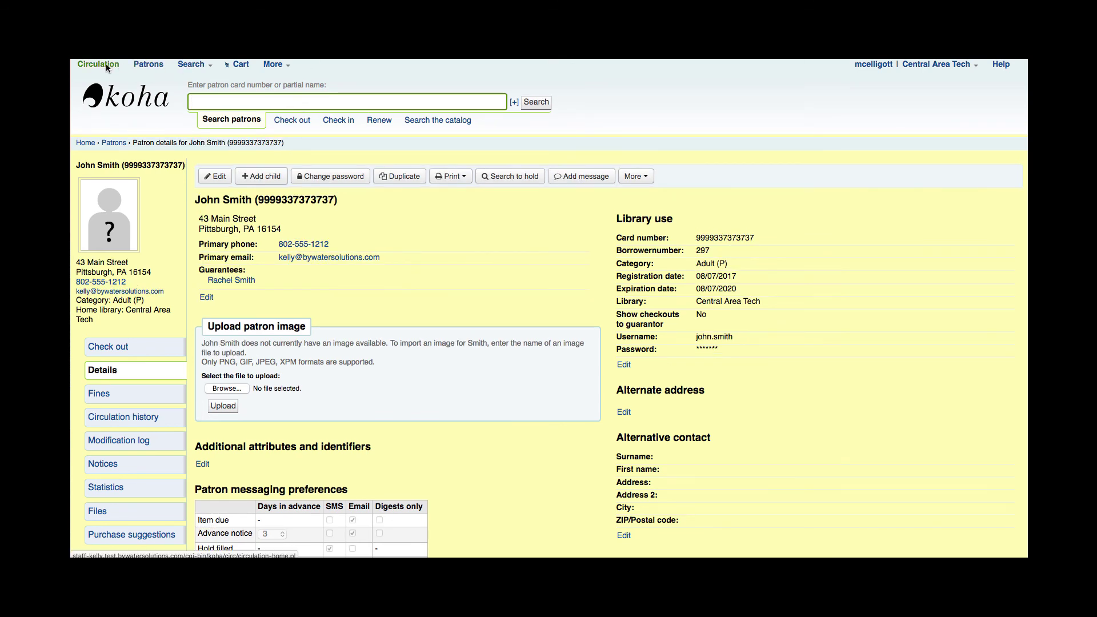
# Step: Go back to the child's details page and open the guarantor's record from its link
pyautogui.hotkey('alt', 'Left')
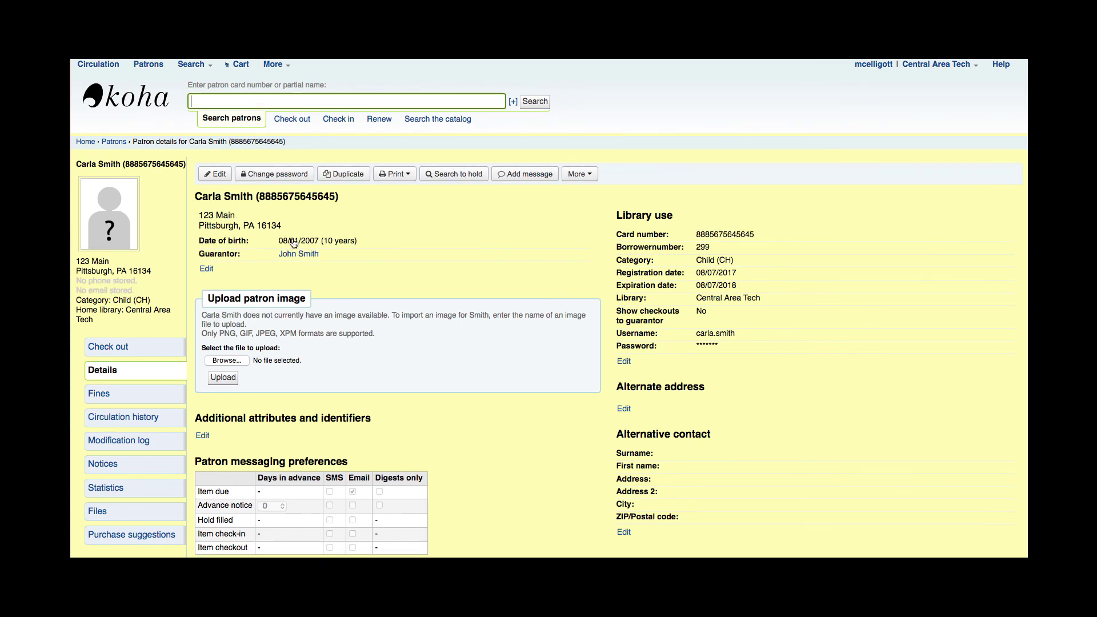
pyautogui.click(302, 255)
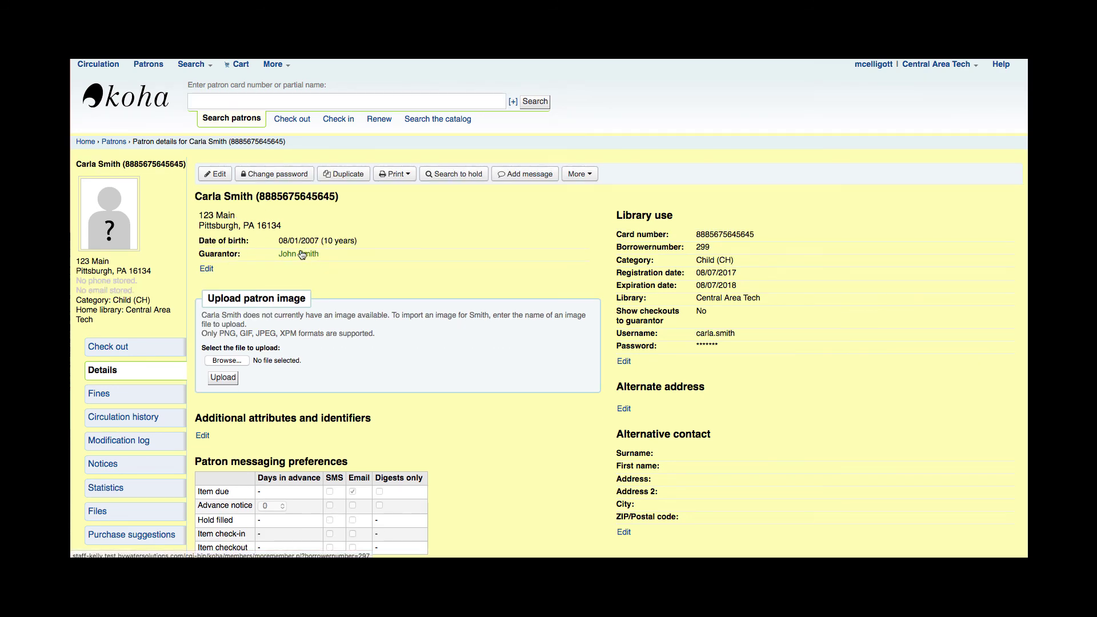